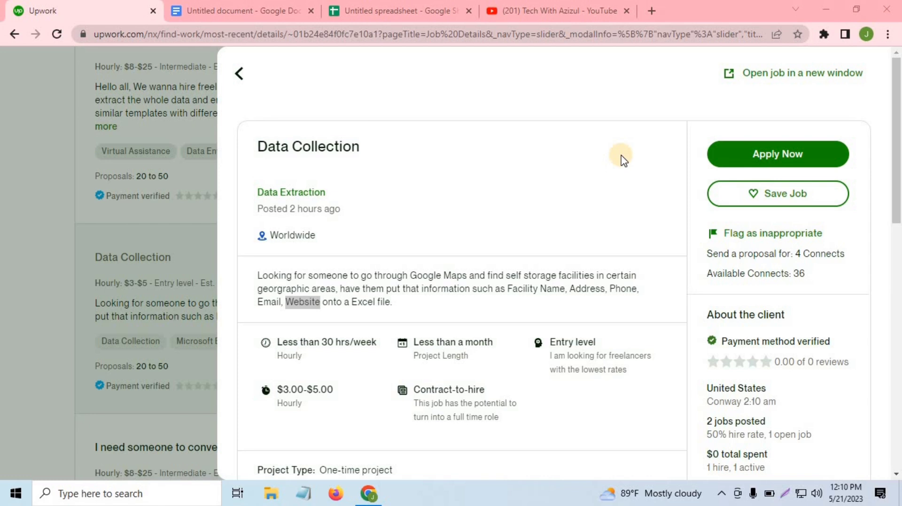
Step: Switch to YouTube and look over the channel's popular videos
{"action": "left_click", "coordinate": [560, 10]}
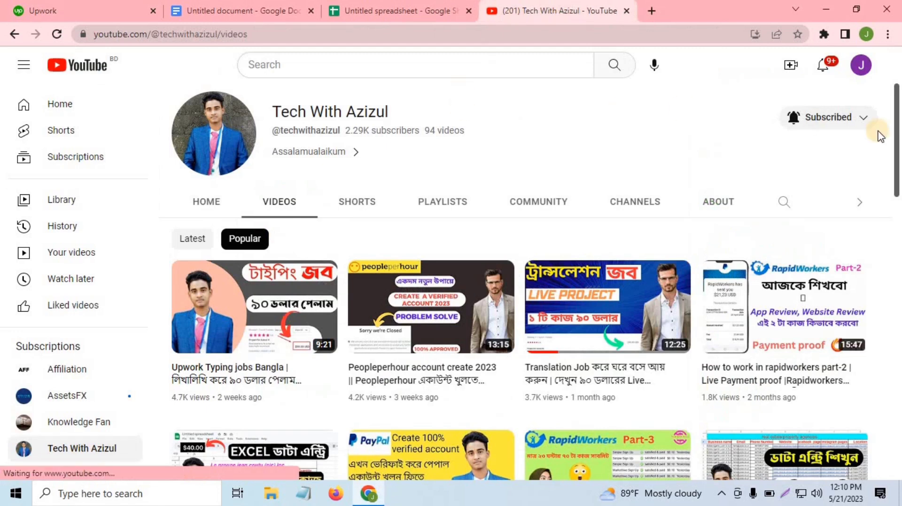
{"action": "scroll", "coordinate": [897, 158], "scroll_direction": "down", "scroll_amount": 2}
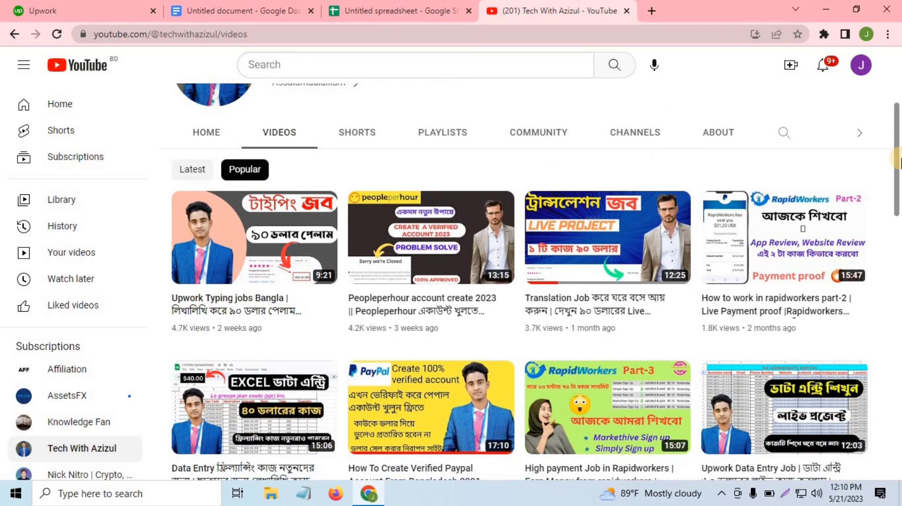
{"action": "left_click_drag", "start_coordinate": [898, 162], "coordinate": [898, 130]}
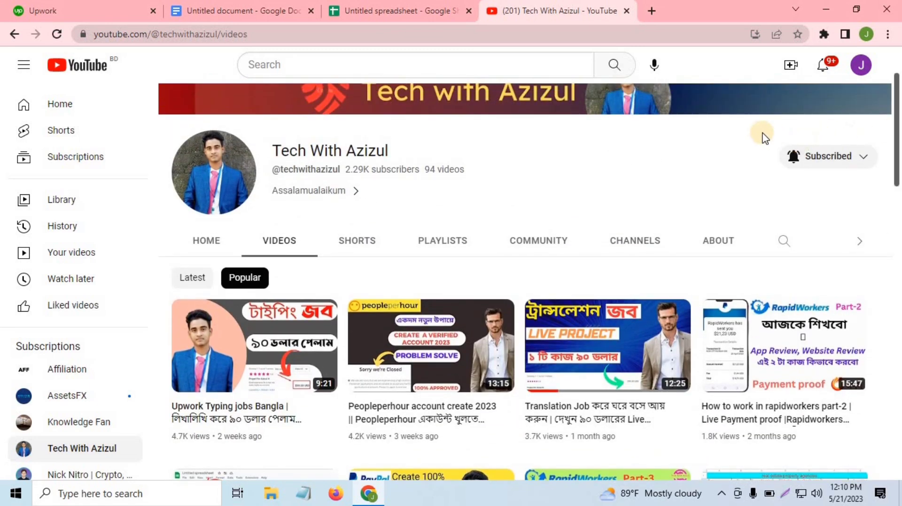
Step: Return to Upwork and review the title, description and terms of the Data Collection job post
{"action": "left_click", "coordinate": [47, 10]}
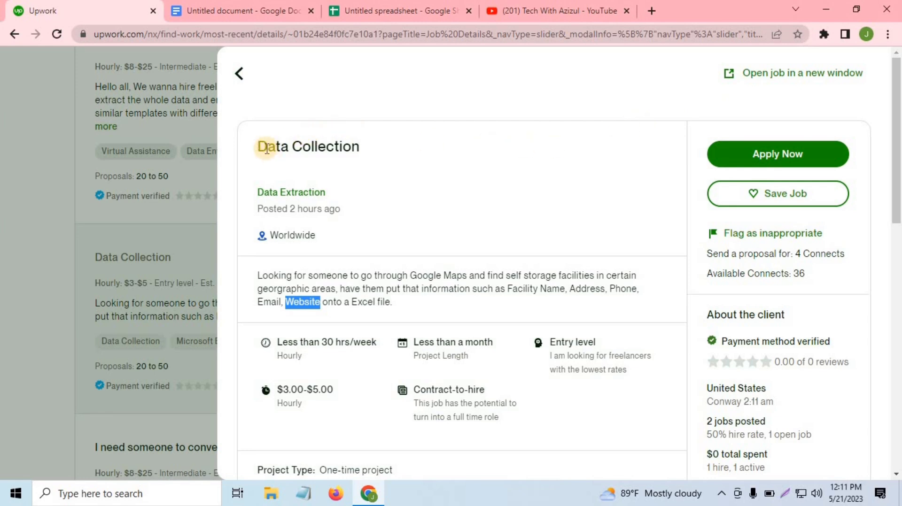
{"action": "left_click_drag", "start_coordinate": [257, 145], "coordinate": [379, 149]}
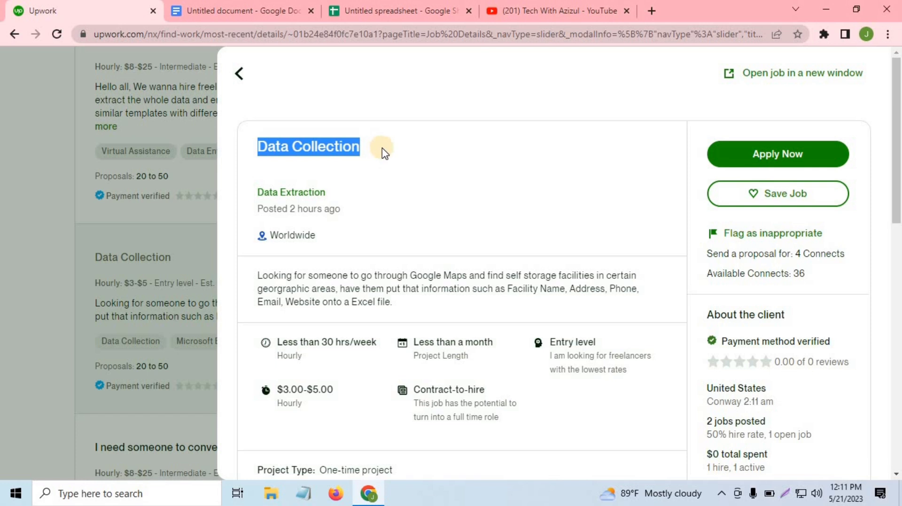
{"action": "left_click", "coordinate": [465, 120]}
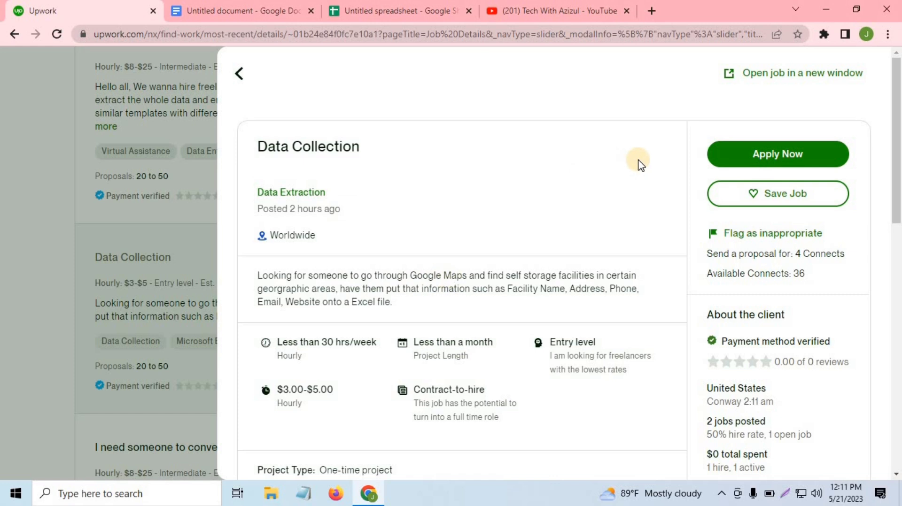
{"action": "left_click_drag", "start_coordinate": [897, 113], "coordinate": [898, 130]}
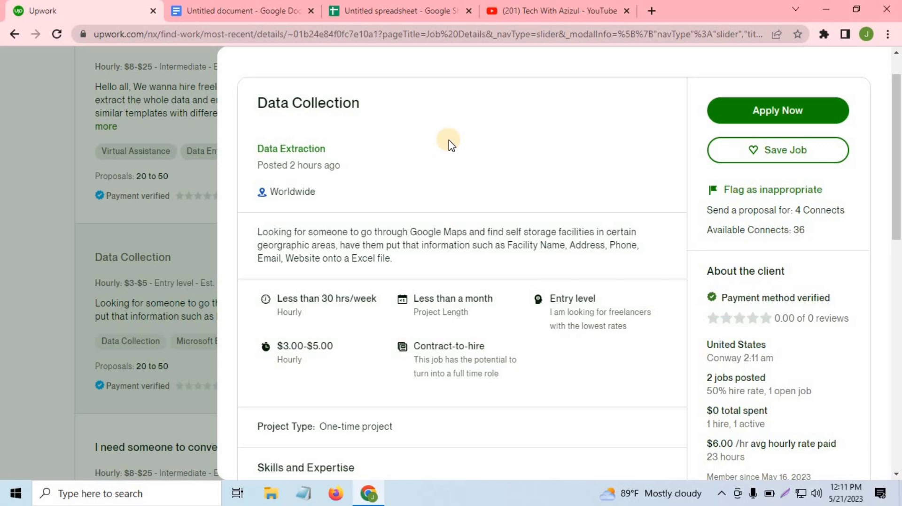
Step: Read the first instruction in the Google Docs document and compare the Upwork job's requested details with the Google Sheets template
{"action": "key", "text": "ctrl+Tab"}
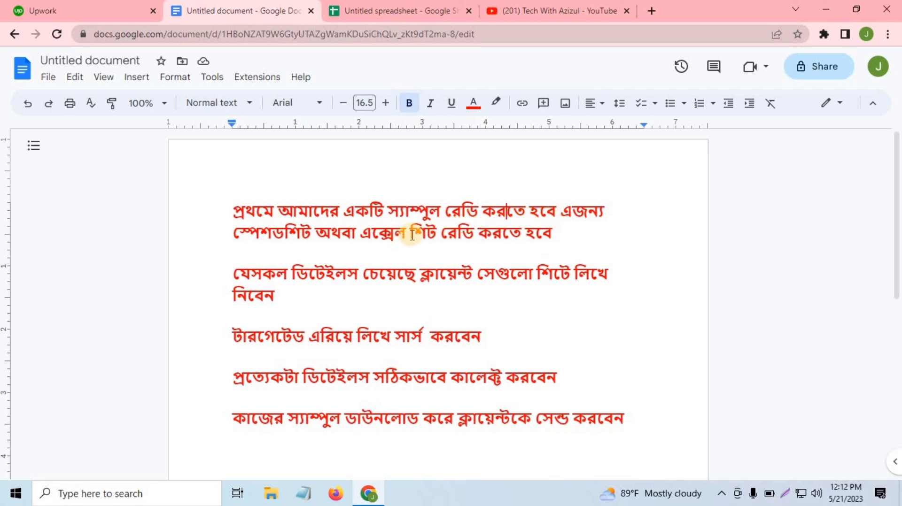
{"action": "left_click_drag", "start_coordinate": [231, 205], "coordinate": [562, 234]}
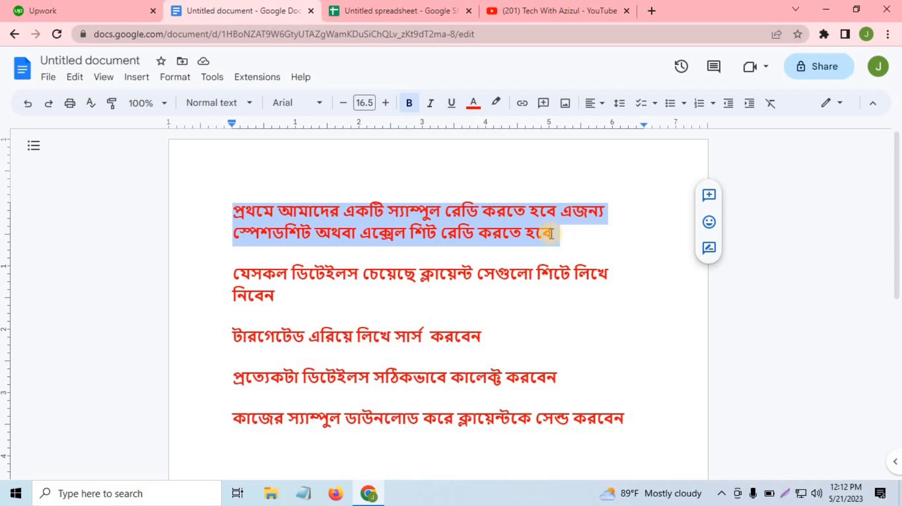
{"action": "left_click", "coordinate": [413, 6]}
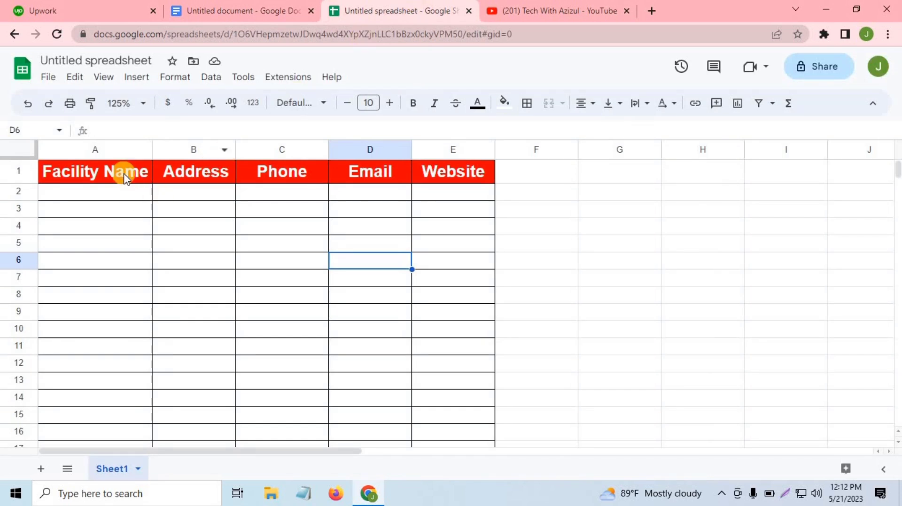
{"action": "left_click", "coordinate": [67, 6]}
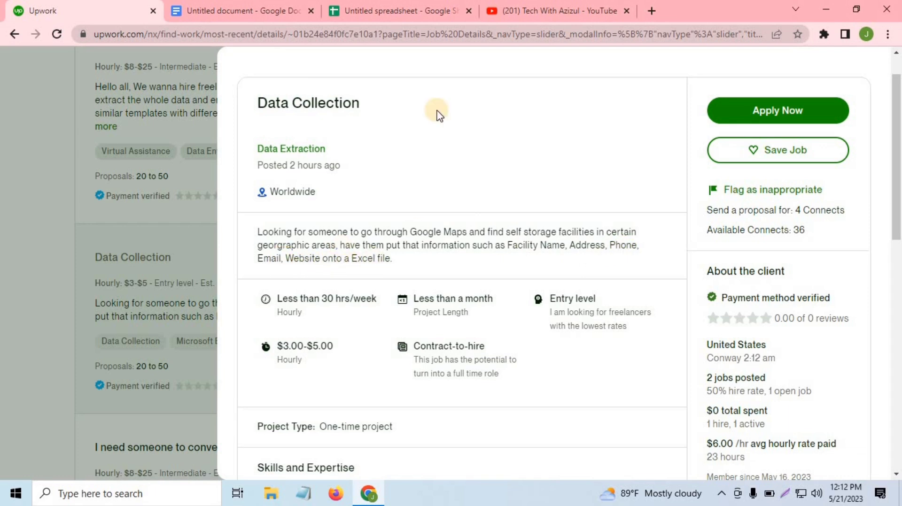
{"action": "left_click", "coordinate": [413, 6]}
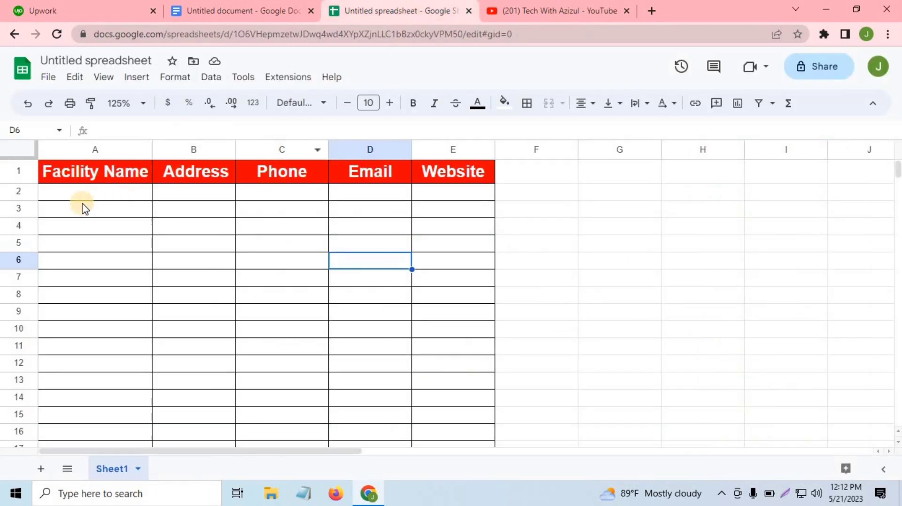
Step: Check the sheet's header cells for Facility Name, Address, Phone, Email and Website
{"action": "left_click", "coordinate": [141, 172]}
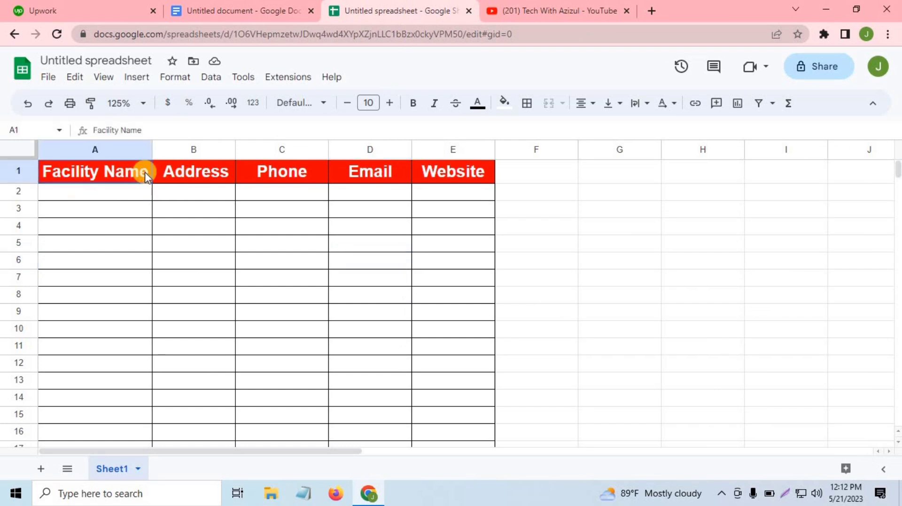
{"action": "left_click", "coordinate": [205, 177]}
{"action": "left_click", "coordinate": [282, 174]}
{"action": "left_click", "coordinate": [368, 173]}
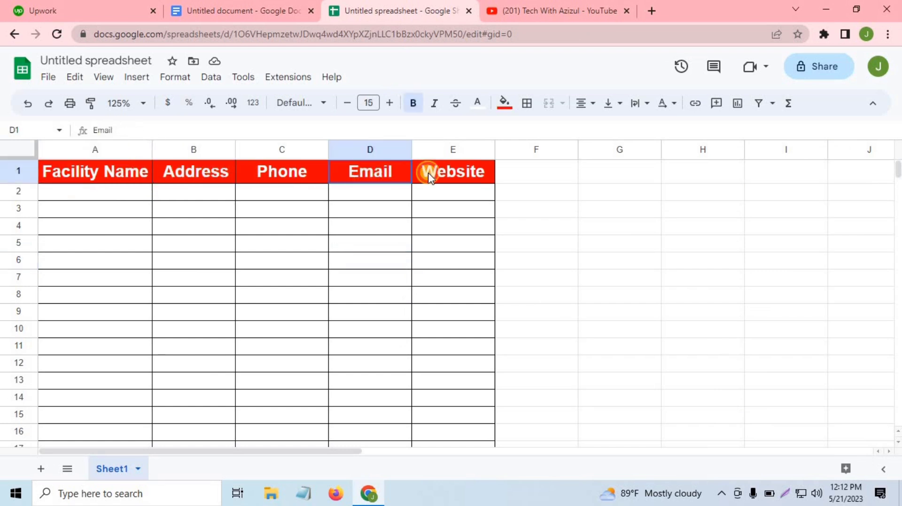
{"action": "left_click", "coordinate": [437, 177]}
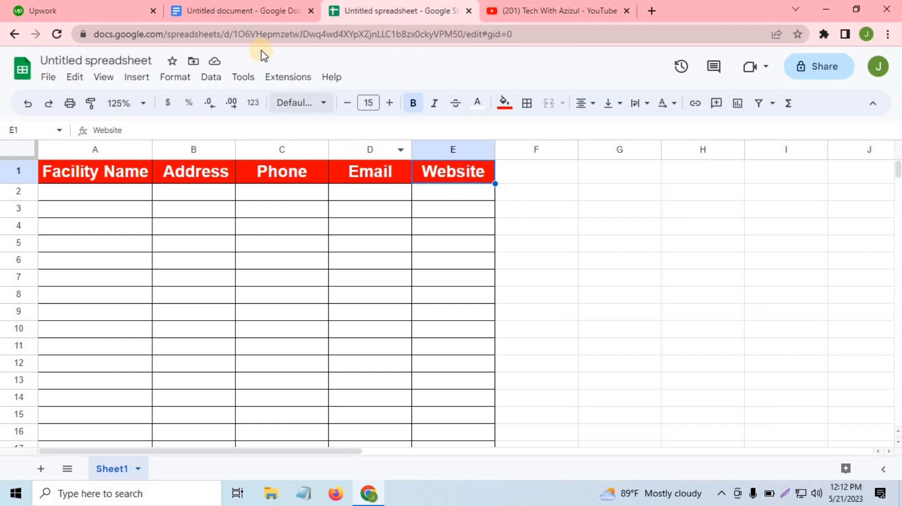
Step: Read the second and third instructions in Google Docs, checking them against the Upwork job post and the spreadsheet
{"action": "left_click", "coordinate": [252, 7]}
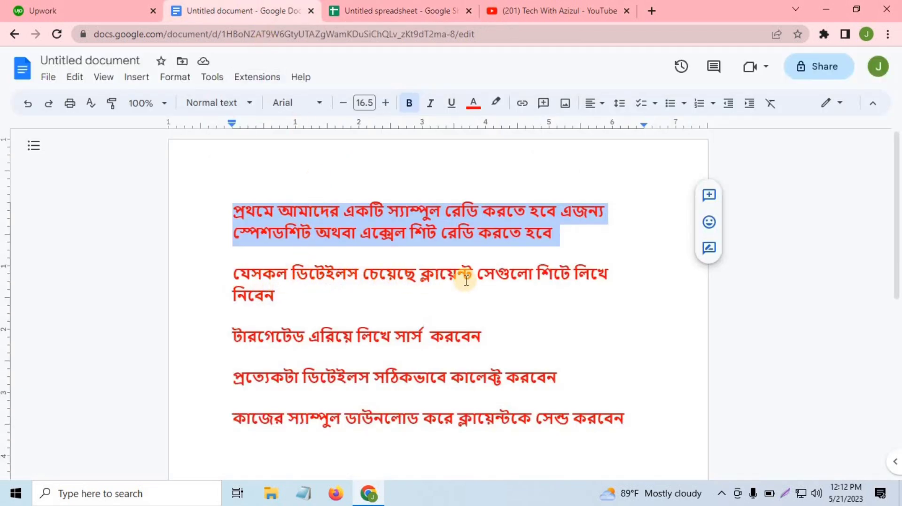
{"action": "left_click", "coordinate": [66, 10]}
{"action": "left_click", "coordinate": [450, 9]}
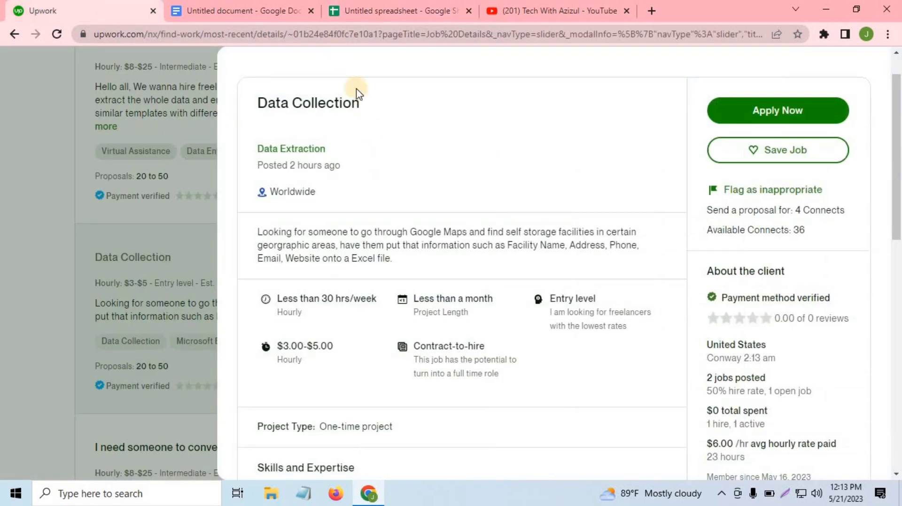
{"action": "left_click", "coordinate": [91, 7]}
{"action": "left_click", "coordinate": [262, 11]}
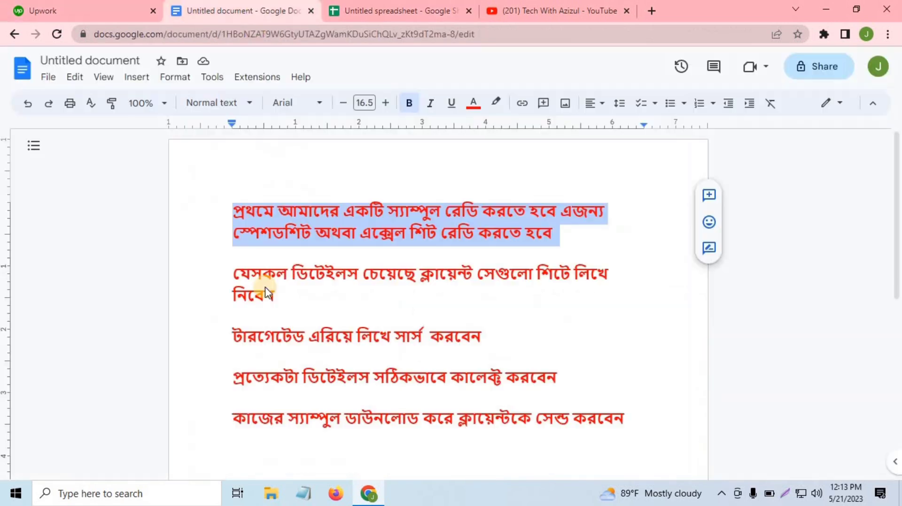
{"action": "left_click_drag", "start_coordinate": [230, 335], "coordinate": [482, 338]}
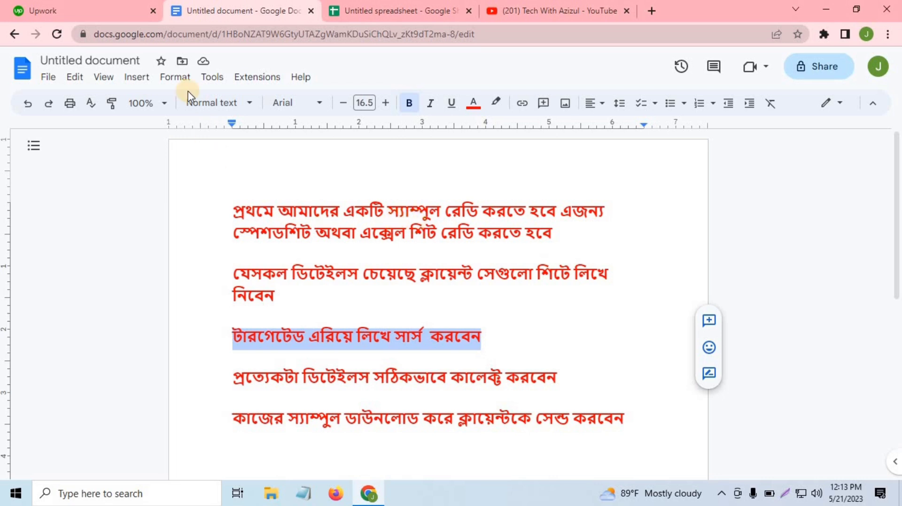
Step: Recheck the job description on Upwork and select cell A2 under Facility Name in the Google Sheets spreadsheet
{"action": "left_click", "coordinate": [87, 9]}
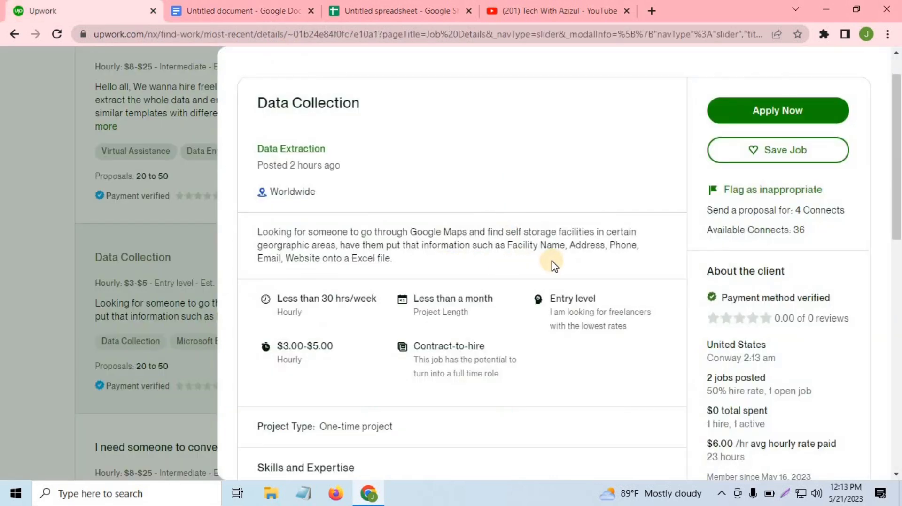
{"action": "left_click", "coordinate": [392, 10]}
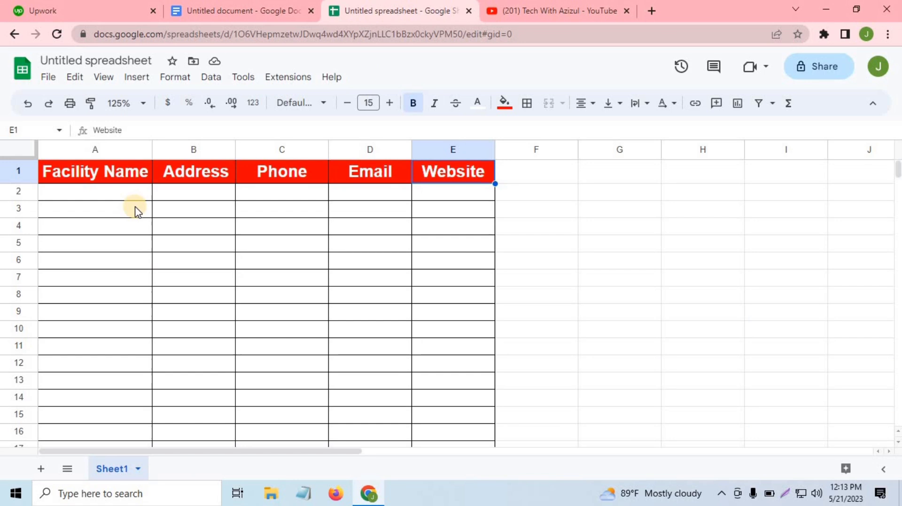
{"action": "left_click", "coordinate": [136, 197]}
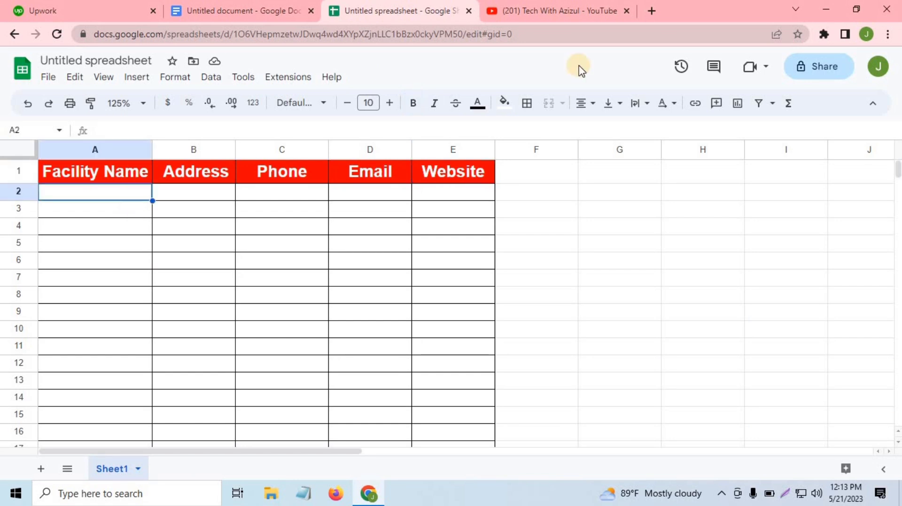
Step: Review the targeted-area search instruction in Google Docs and copy "self storage facilities in" from the Upwork job description
{"action": "left_click", "coordinate": [235, 14]}
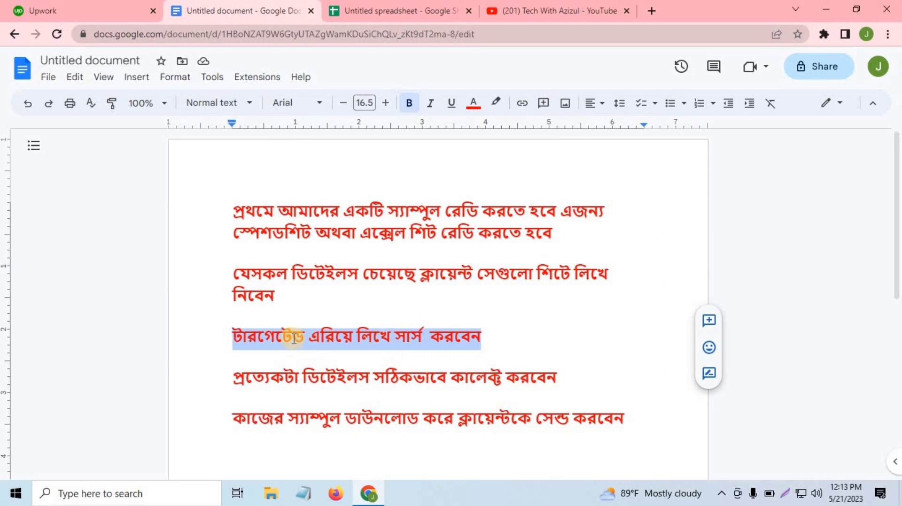
{"action": "left_click", "coordinate": [99, 7]}
{"action": "left_click_drag", "start_coordinate": [507, 233], "coordinate": [599, 233]}
{"action": "right_click", "coordinate": [606, 238]}
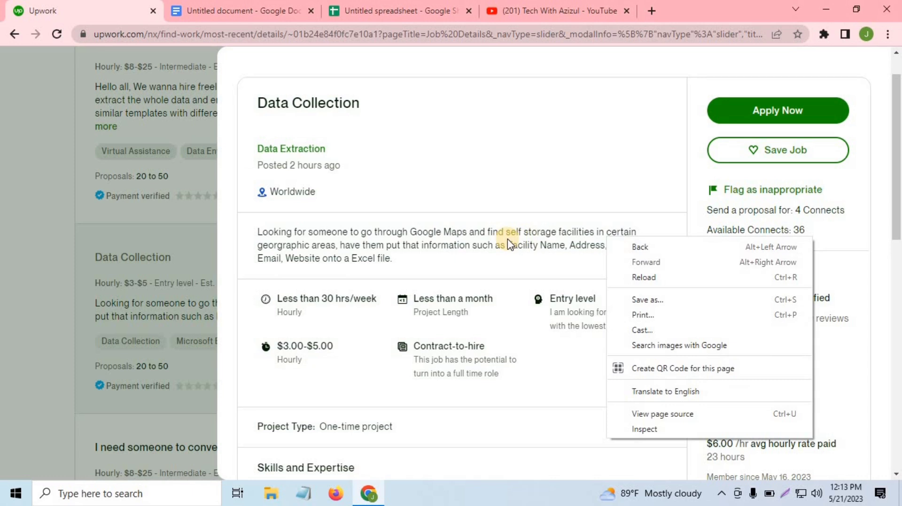
{"action": "left_click_drag", "start_coordinate": [508, 232], "coordinate": [605, 232]}
{"action": "key", "text": "ctrl+c"}
{"action": "right_click", "coordinate": [605, 233]}
{"action": "key", "text": "Escape"}
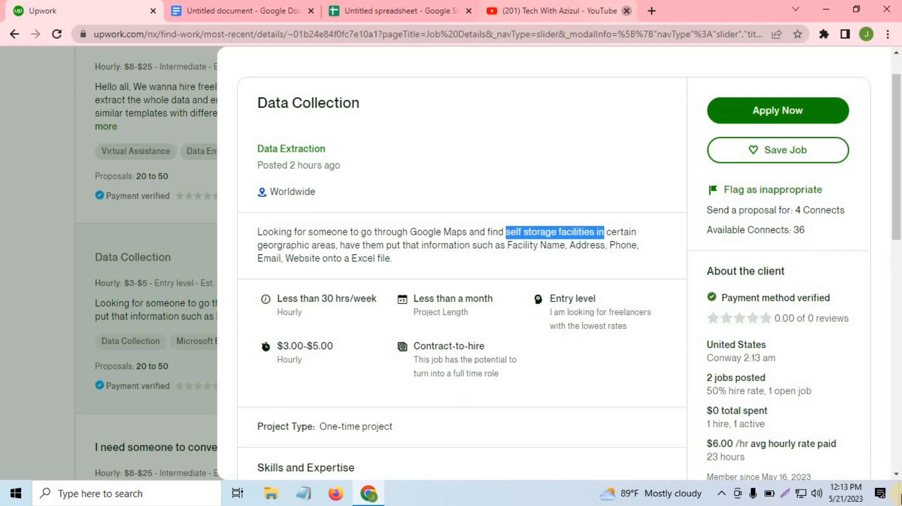
Step: Replace the YouTube page with a new tab and search Google for "self storage facilities in canada"
{"action": "left_click", "coordinate": [627, 11]}
{"action": "left_click", "coordinate": [488, 6]}
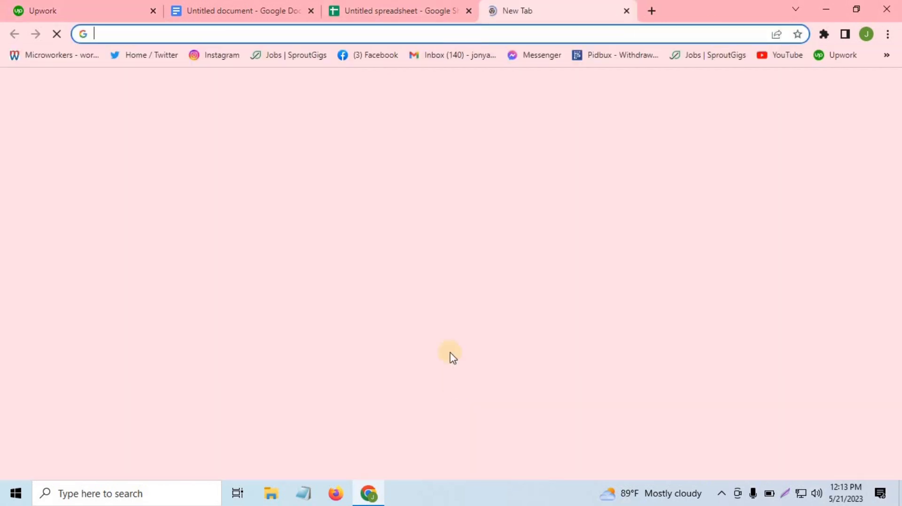
{"action": "left_click", "coordinate": [444, 281]}
{"action": "right_click", "coordinate": [444, 282]}
{"action": "left_click", "coordinate": [485, 188]}
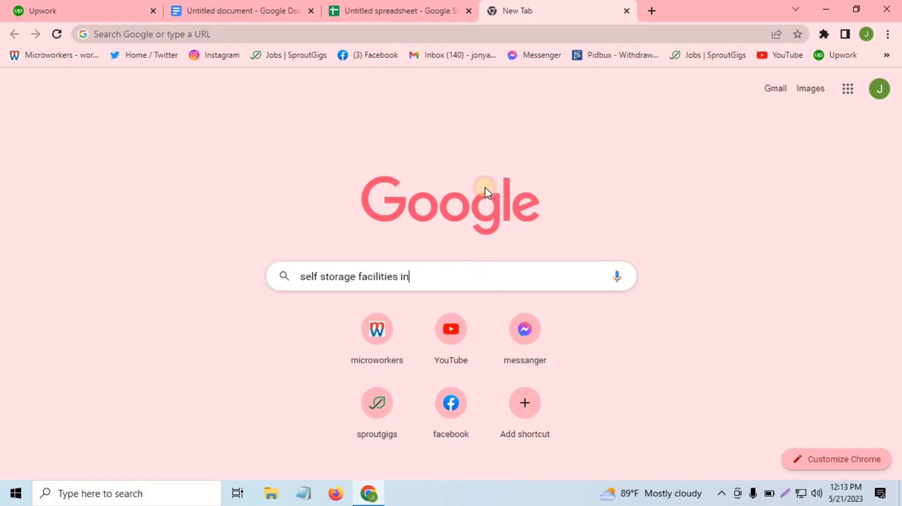
{"action": "type", "text": "ca"}
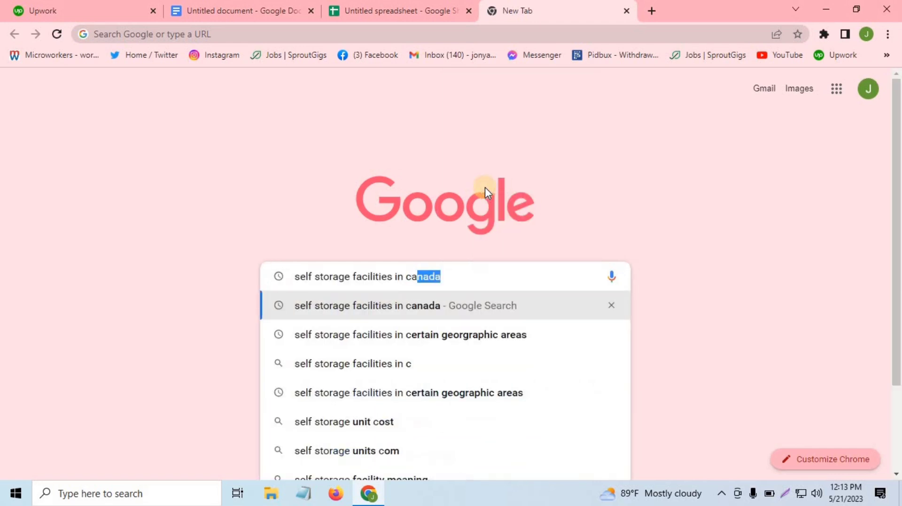
{"action": "type", "text": "nada"}
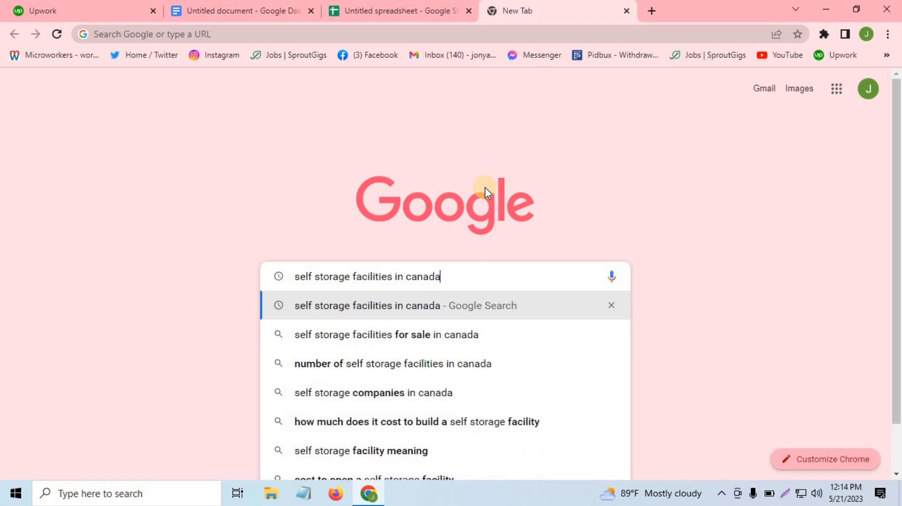
{"action": "key", "text": "Return"}
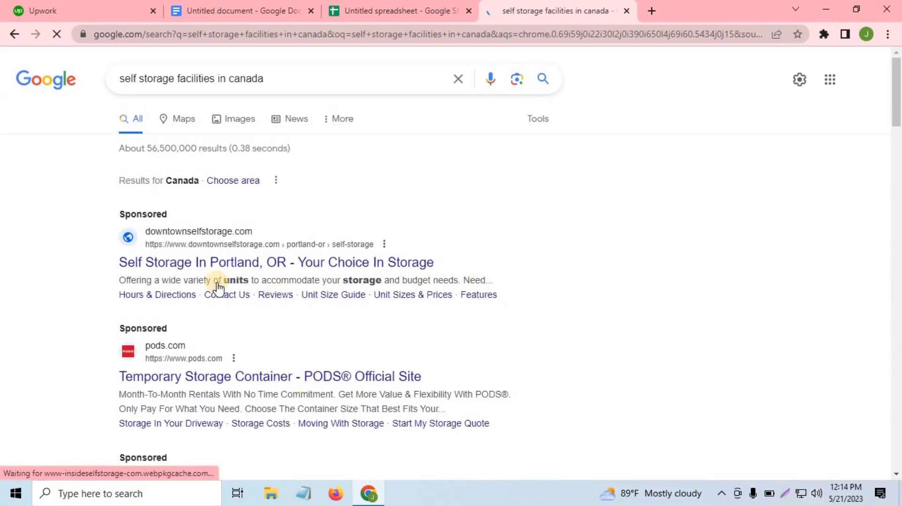
Step: Check the Google Maps requirement in the Upwork job post and show the Canadian self storage results in Google Maps
{"action": "left_click", "coordinate": [97, 6]}
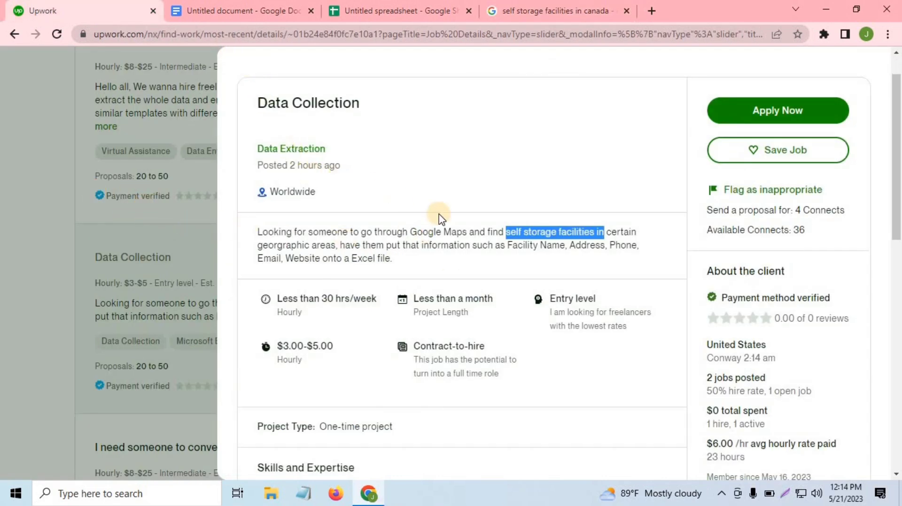
{"action": "left_click", "coordinate": [563, 9]}
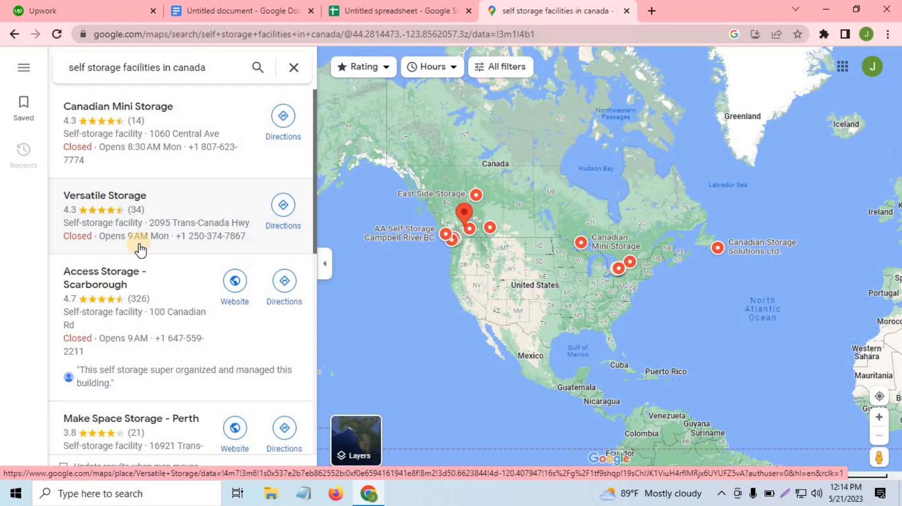
Step: Read the fourth instruction in Google Docs, look over the Google Maps listings and return to the Google Sheets spreadsheet
{"action": "left_click", "coordinate": [232, 10]}
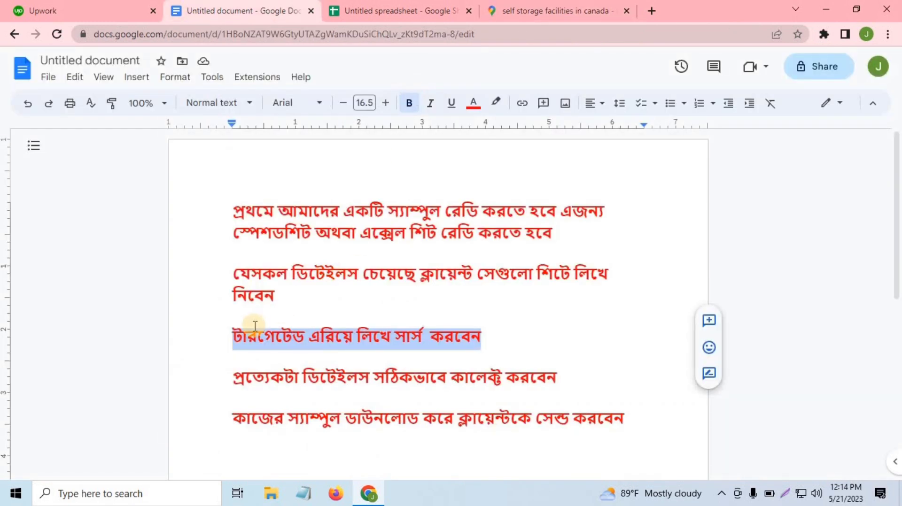
{"action": "left_click_drag", "start_coordinate": [235, 378], "coordinate": [551, 380]}
{"action": "left_click", "coordinate": [554, 10]}
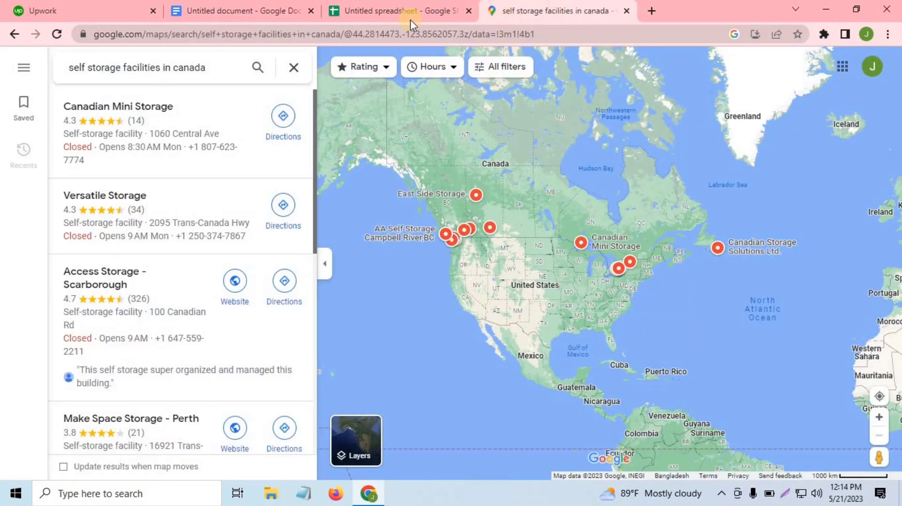
{"action": "left_click", "coordinate": [350, 6]}
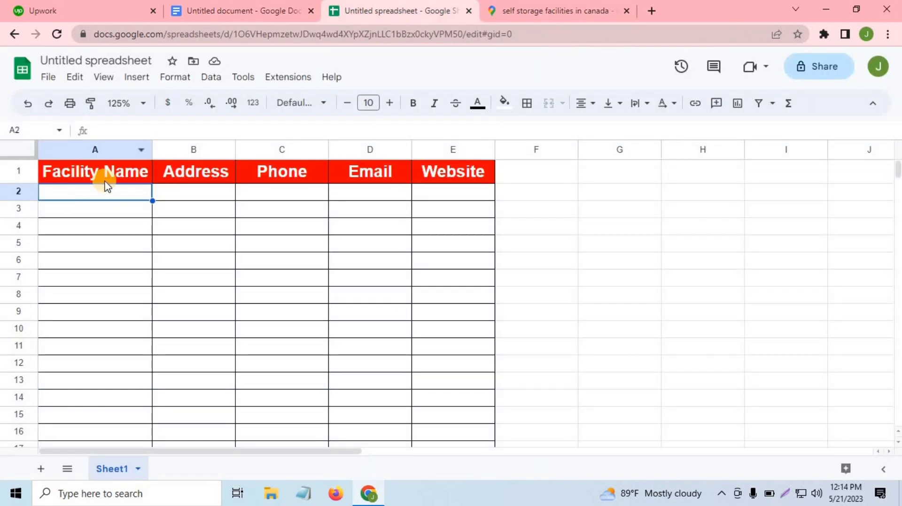
Step: Open the Versatile Storage listing in Google Maps, look over its details and copy the facility name
{"action": "left_click", "coordinate": [564, 9]}
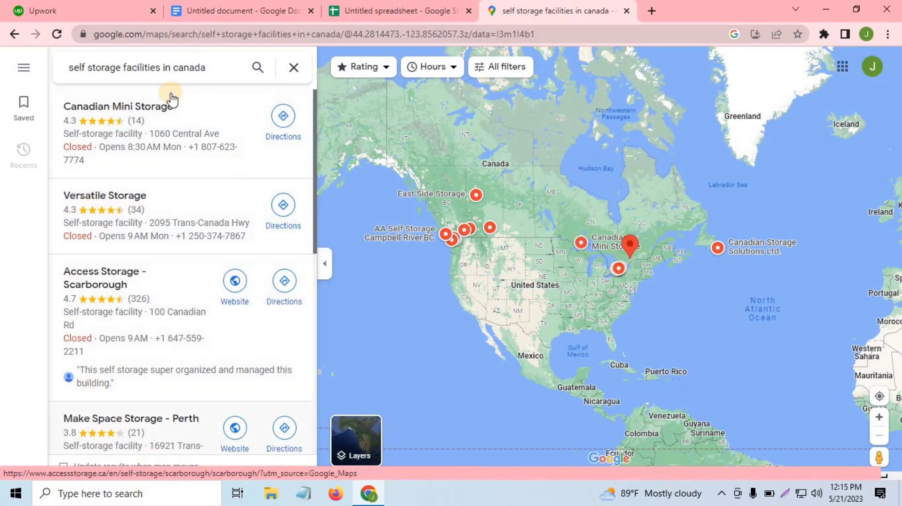
{"action": "left_click", "coordinate": [118, 203]}
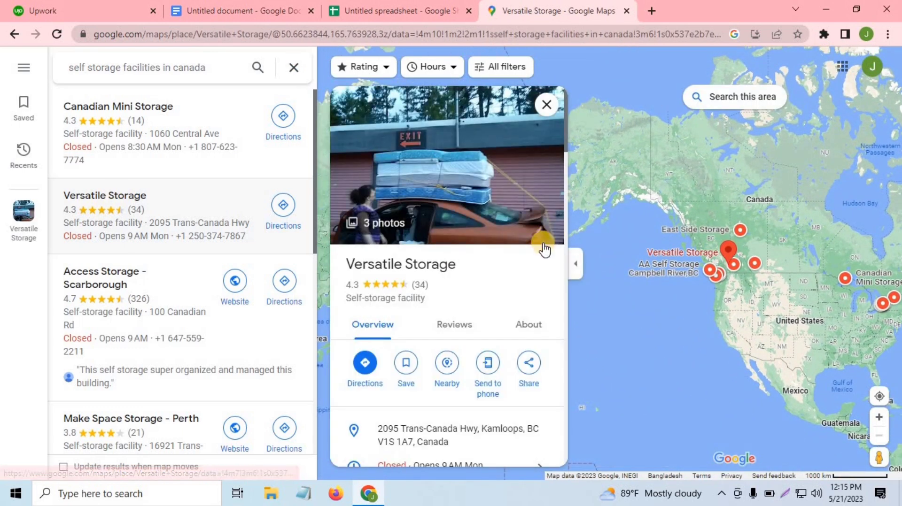
{"action": "scroll", "coordinate": [490, 288], "scroll_direction": "down", "scroll_amount": 3}
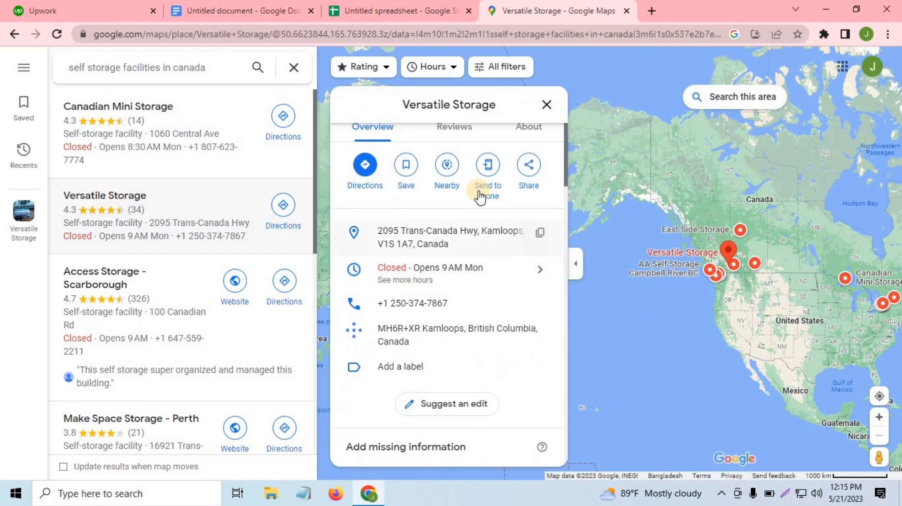
{"action": "scroll", "coordinate": [477, 195], "scroll_direction": "up", "scroll_amount": 3}
{"action": "triple_click", "coordinate": [413, 266]}
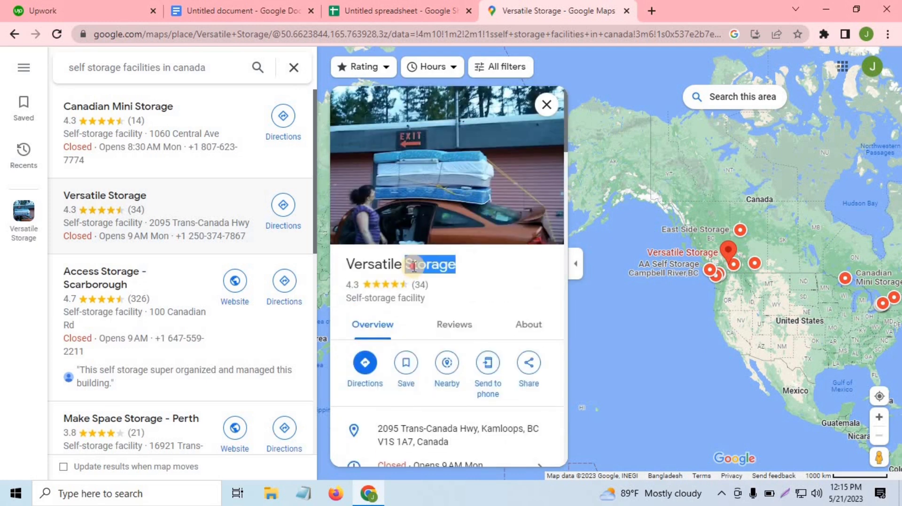
{"action": "right_click", "coordinate": [413, 272]}
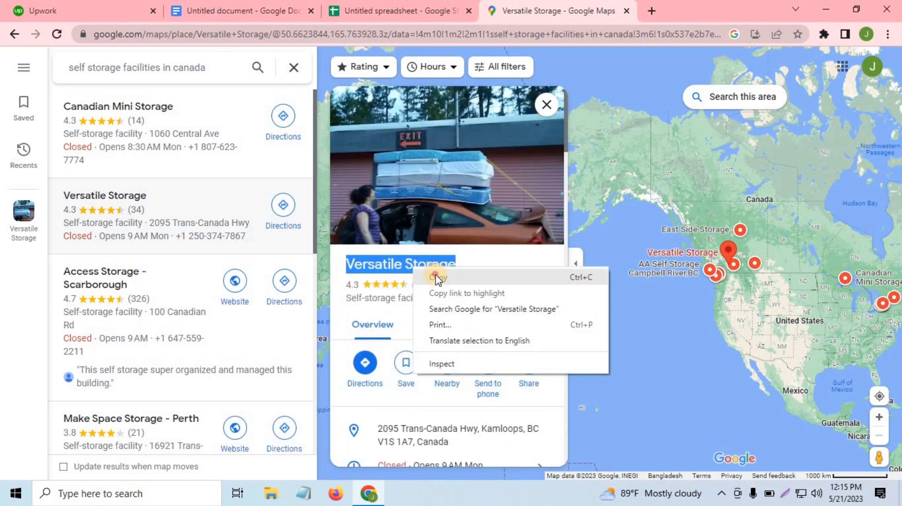
{"action": "left_click", "coordinate": [436, 278]}
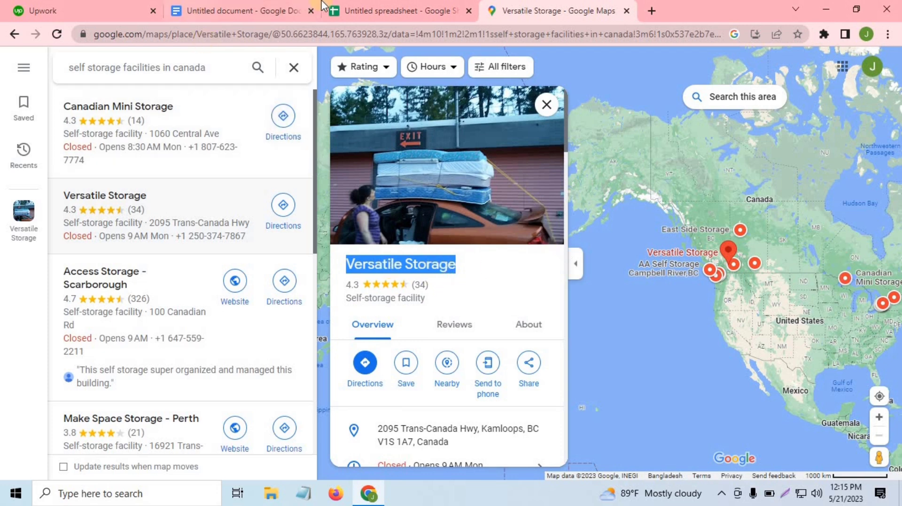
Step: Paste "Versatile Storage" into cell A2 under Facility Name in the Google Sheets spreadsheet
{"action": "left_click", "coordinate": [395, 11]}
{"action": "left_click", "coordinate": [139, 197]}
{"action": "right_click", "coordinate": [136, 194]}
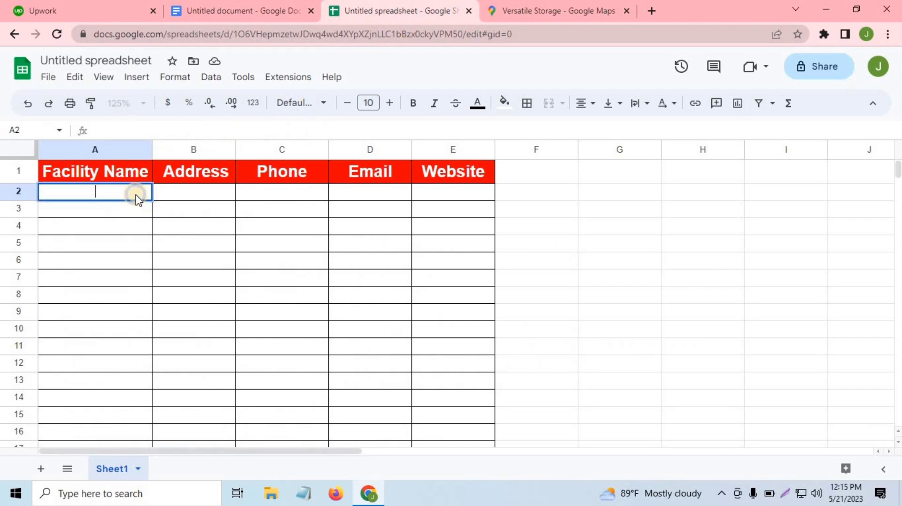
{"action": "left_click", "coordinate": [188, 297]}
Step: Open cell B2 under Address for entry and copy the Versatile Storage street address from Google Maps
{"action": "left_click", "coordinate": [199, 194]}
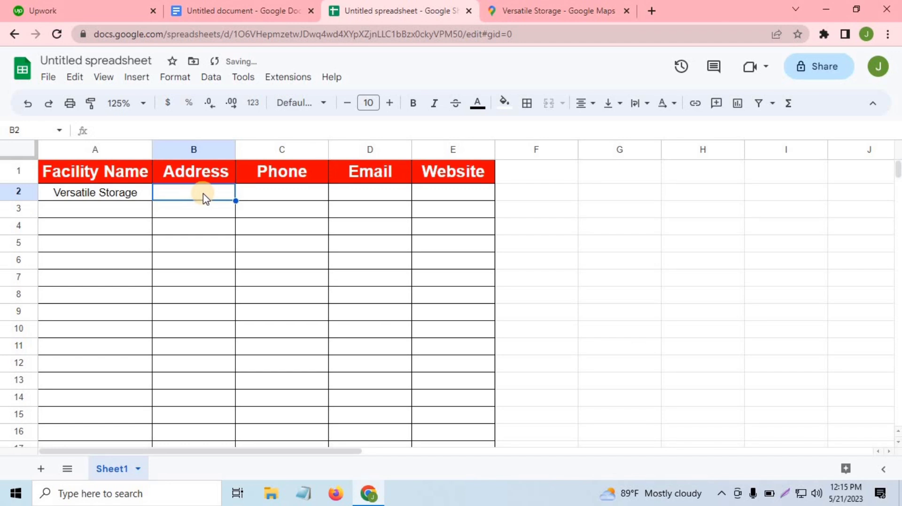
{"action": "double_click", "coordinate": [203, 193]}
{"action": "left_click", "coordinate": [531, 6]}
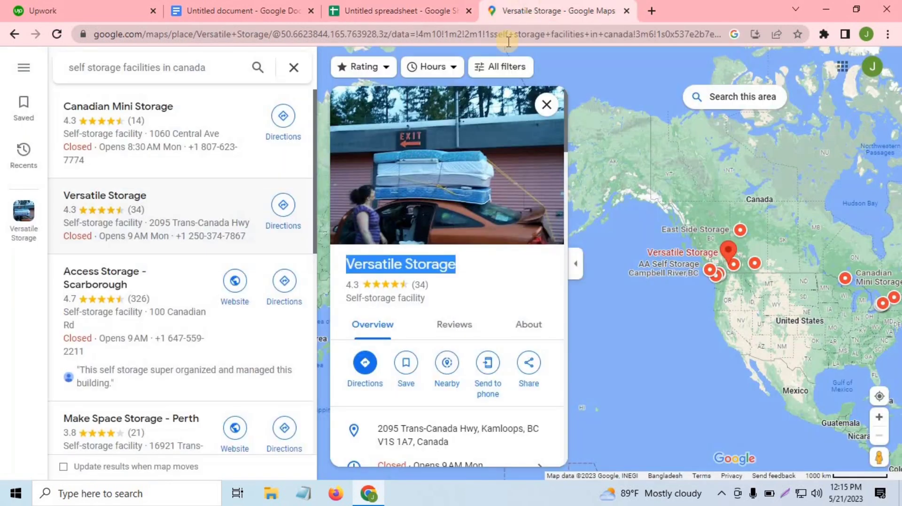
{"action": "left_click", "coordinate": [486, 300]}
{"action": "scroll", "coordinate": [487, 300], "scroll_direction": "down", "scroll_amount": 4}
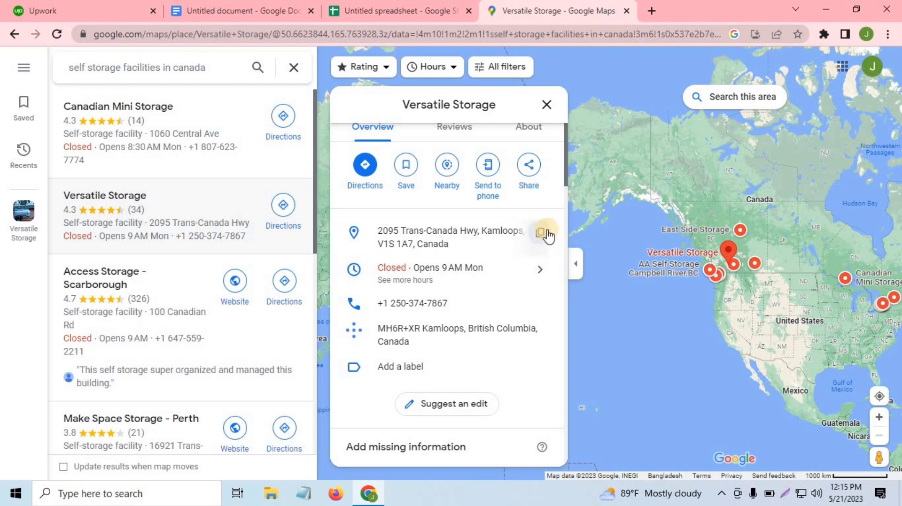
{"action": "left_click", "coordinate": [542, 233]}
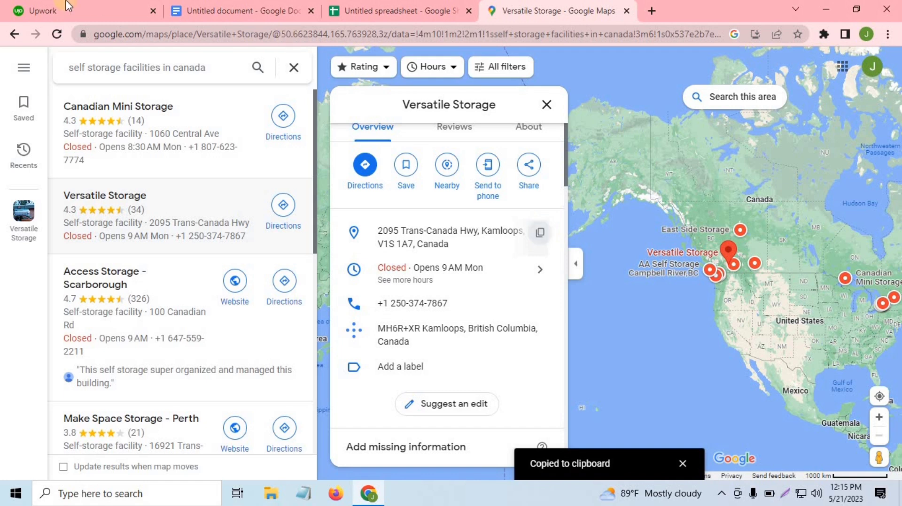
Step: Paste the copied facility address into cell B2 of the Google Sheets spreadsheet
{"action": "left_click", "coordinate": [229, 11]}
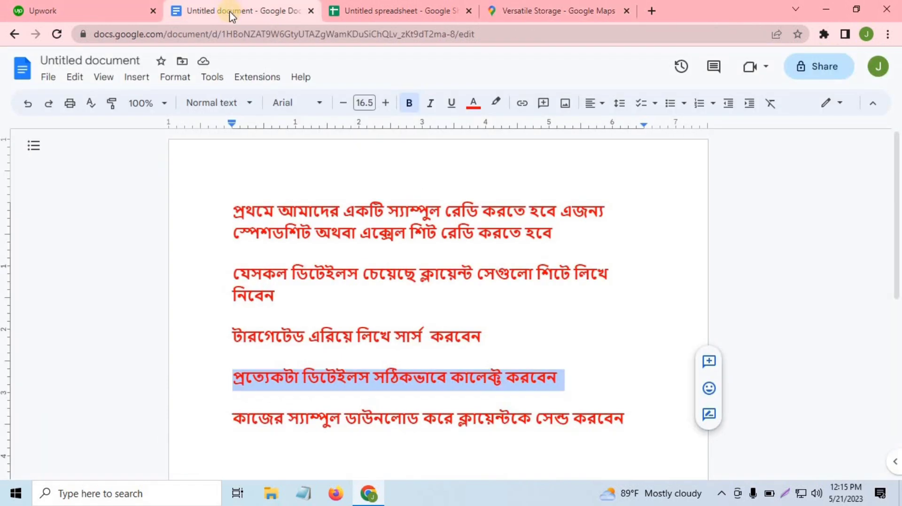
{"action": "left_click", "coordinate": [405, 10]}
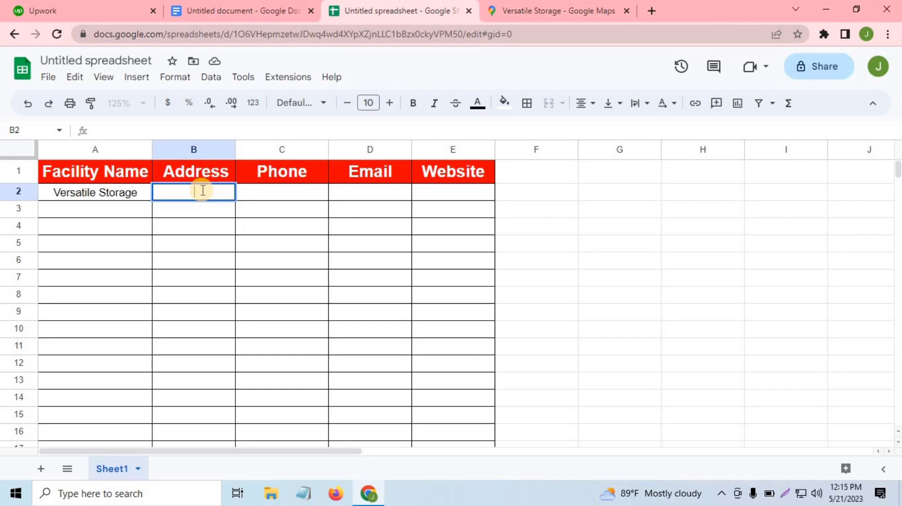
{"action": "right_click", "coordinate": [202, 191]}
{"action": "left_click", "coordinate": [229, 294]}
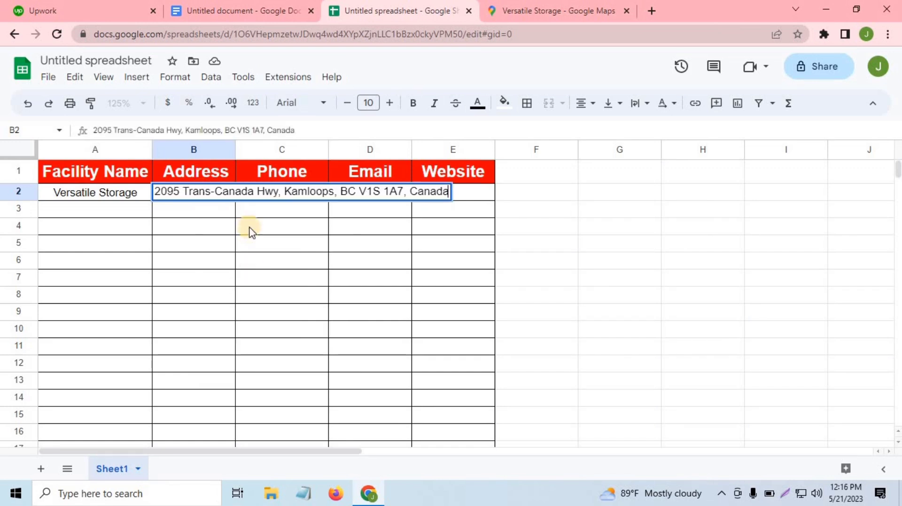
{"action": "left_click", "coordinate": [249, 230]}
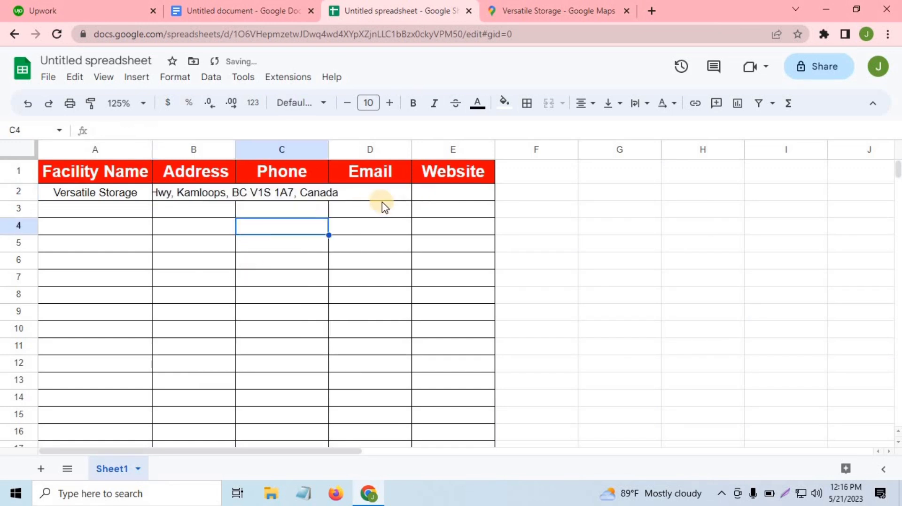
Step: Copy the facility's phone number from the Versatile Storage listing in Google Maps into cell C2 under Phone
{"action": "left_click", "coordinate": [324, 193]}
{"action": "double_click", "coordinate": [300, 189]}
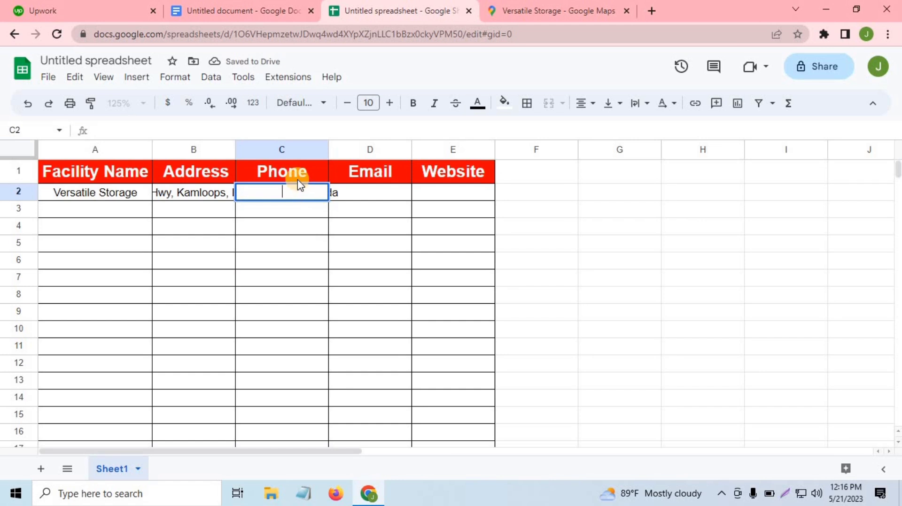
{"action": "left_click", "coordinate": [570, 10]}
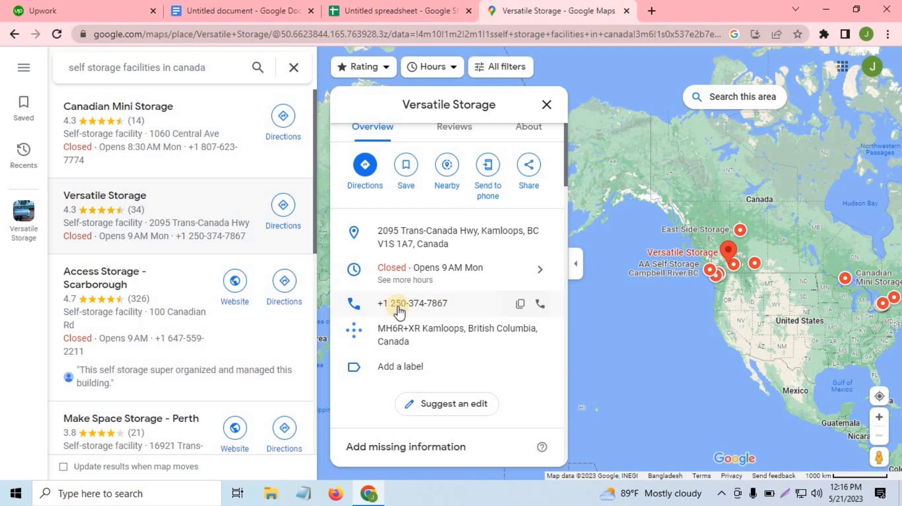
{"action": "left_click", "coordinate": [520, 307]}
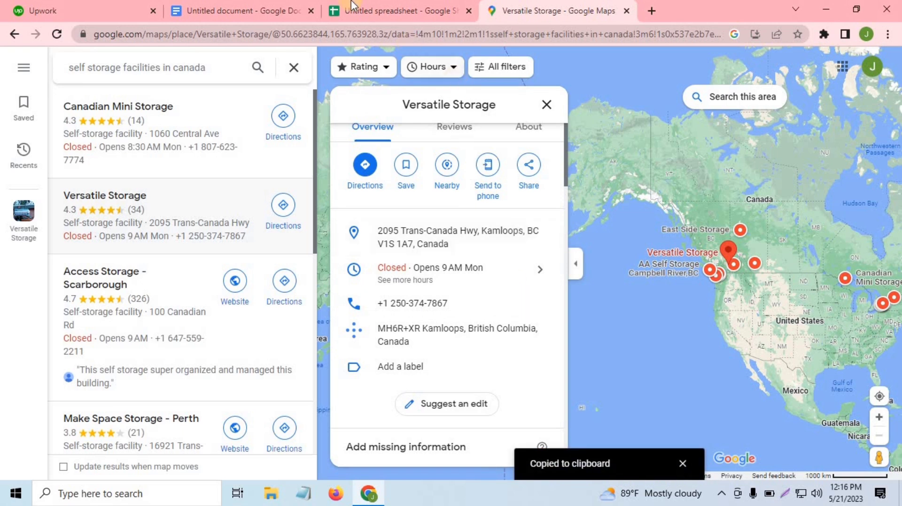
{"action": "left_click", "coordinate": [351, 9]}
{"action": "left_click", "coordinate": [281, 191]}
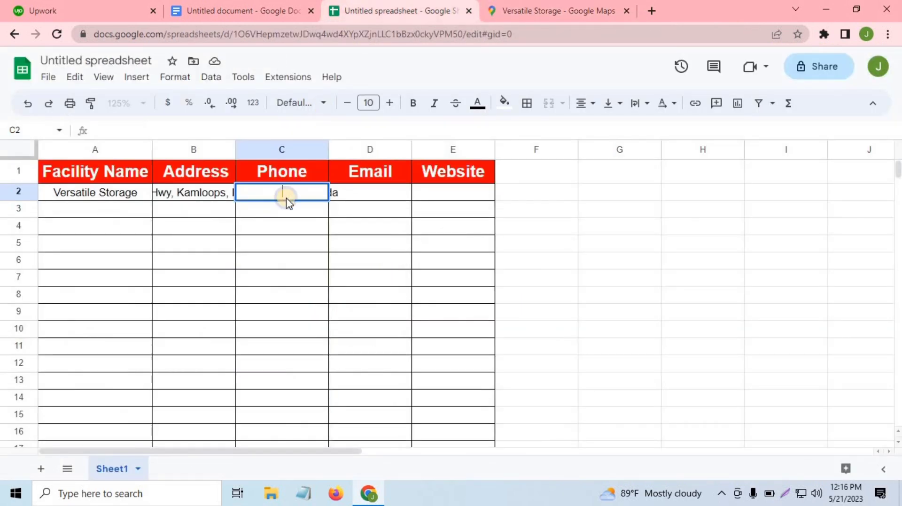
{"action": "right_click", "coordinate": [283, 193]}
{"action": "left_click", "coordinate": [303, 296]}
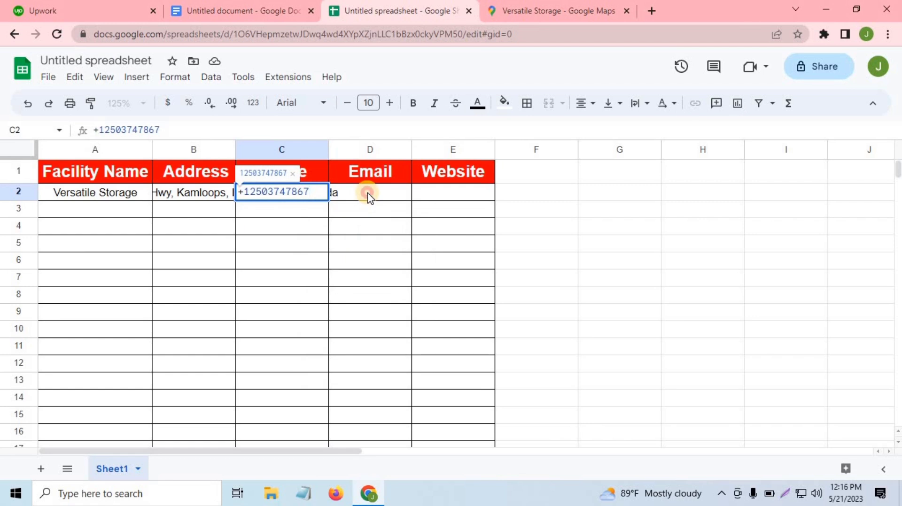
Step: Open cell D2 under Email for entry, check the Google Maps listing for an email address and return to the spreadsheet
{"action": "left_click", "coordinate": [369, 194]}
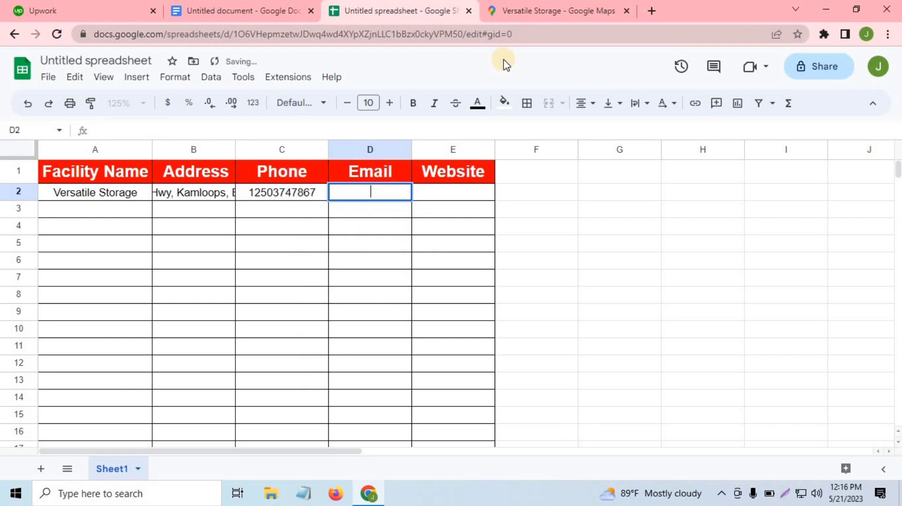
{"action": "left_click", "coordinate": [535, 9]}
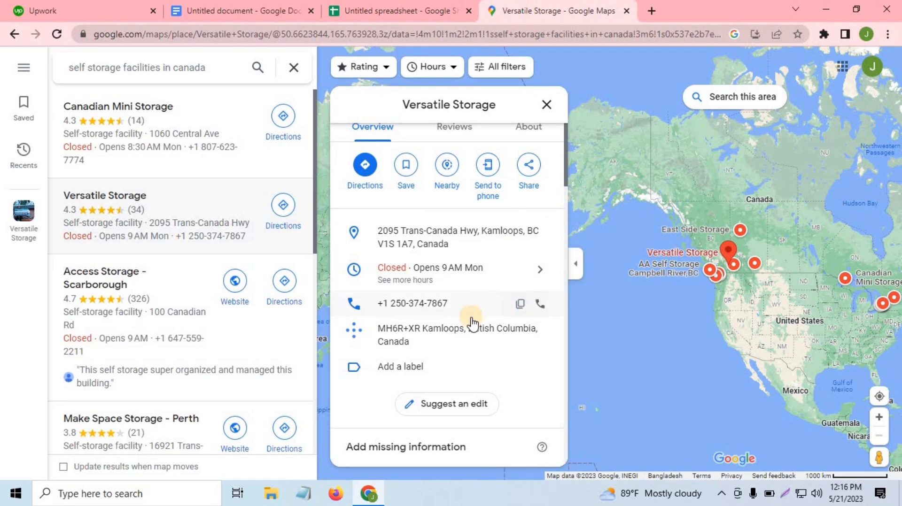
{"action": "scroll", "coordinate": [468, 328], "scroll_direction": "up", "scroll_amount": 4}
{"action": "scroll", "coordinate": [454, 308], "scroll_direction": "down", "scroll_amount": 2}
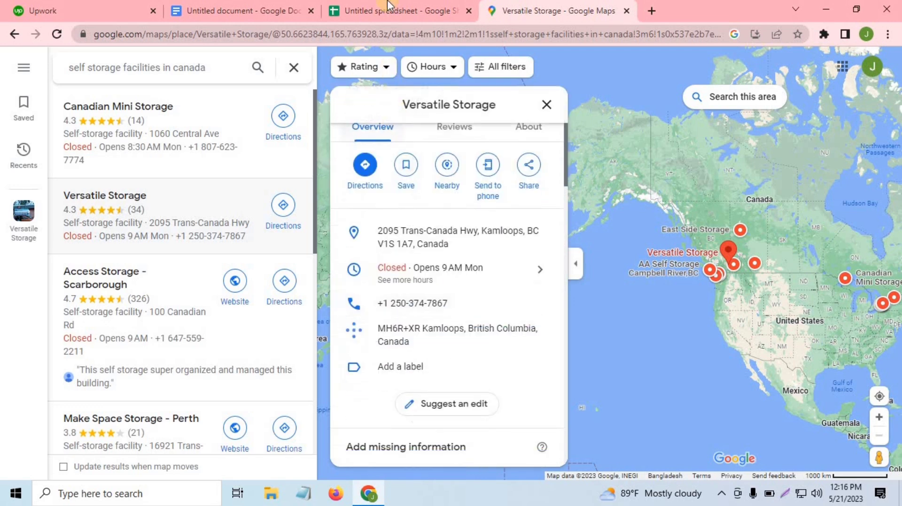
{"action": "left_click", "coordinate": [385, 9]}
{"action": "left_click", "coordinate": [261, 9]}
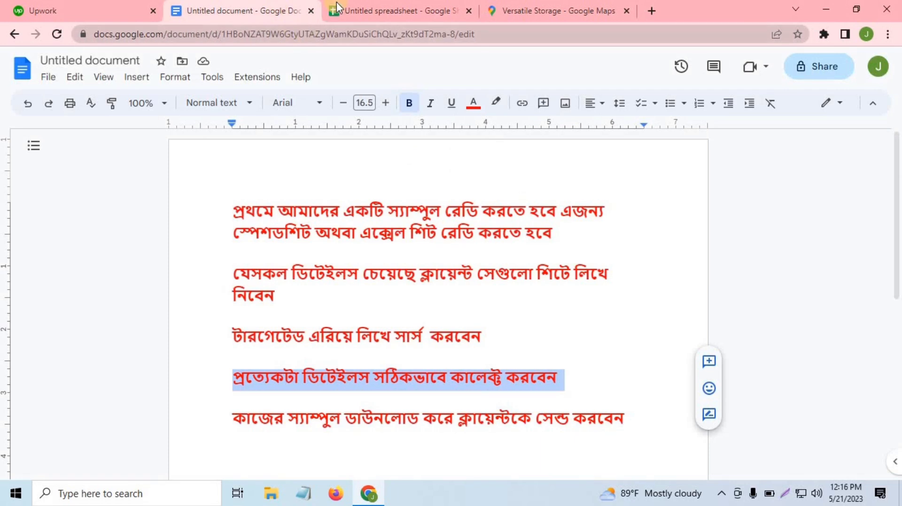
{"action": "left_click", "coordinate": [359, 7]}
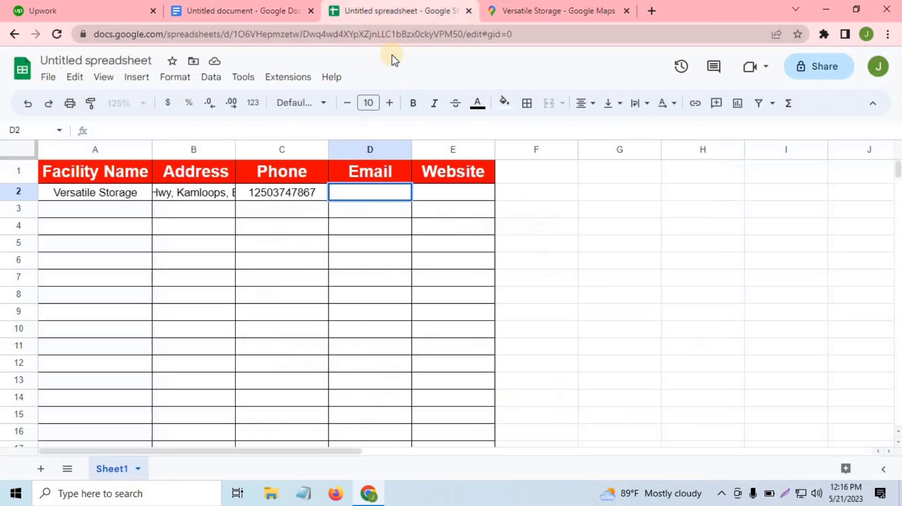
Step: Select the Website cell in row 2 and examine the Versatile Storage listing's overview and reviews in Google Maps for contact details
{"action": "left_click", "coordinate": [465, 192]}
{"action": "left_click", "coordinate": [548, 8]}
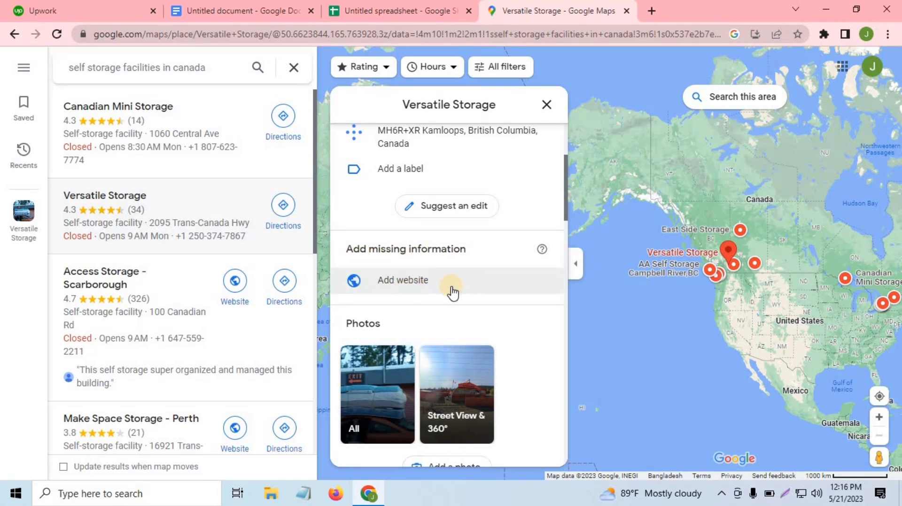
{"action": "left_click_drag", "start_coordinate": [565, 197], "coordinate": [562, 202]}
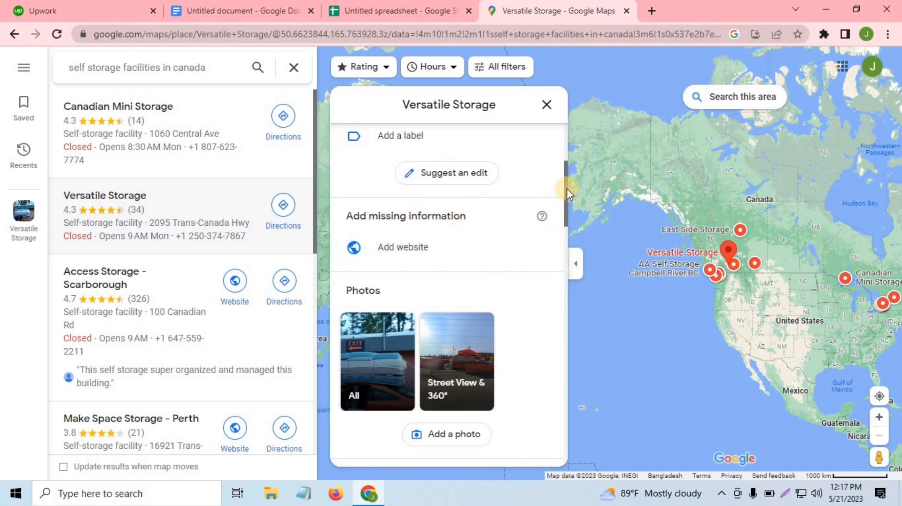
{"action": "left_click_drag", "start_coordinate": [565, 193], "coordinate": [563, 160]}
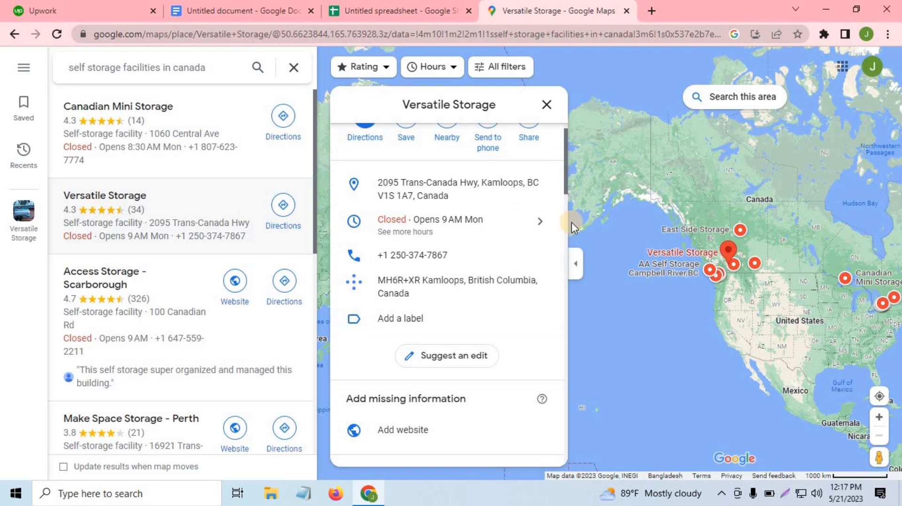
{"action": "mouse_move", "coordinate": [511, 279]}
{"action": "scroll", "coordinate": [454, 316], "scroll_direction": "up", "scroll_amount": 4}
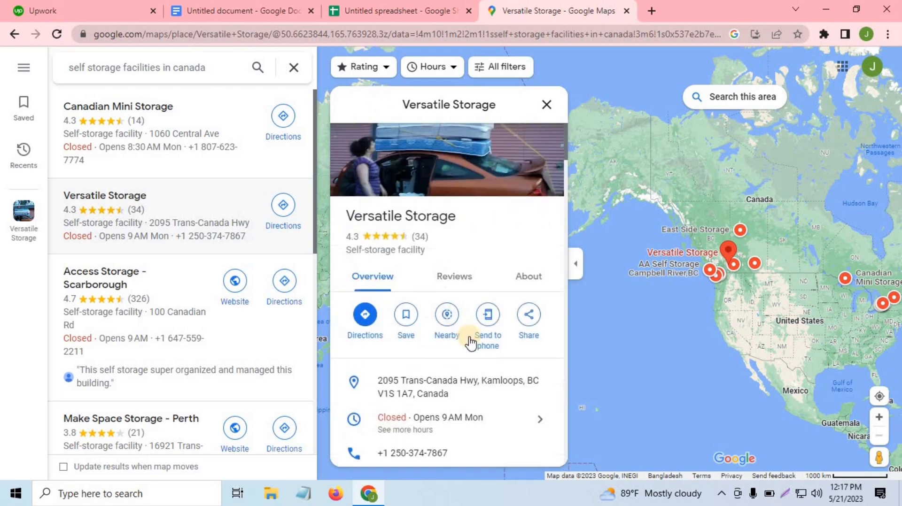
{"action": "left_click", "coordinate": [452, 279]}
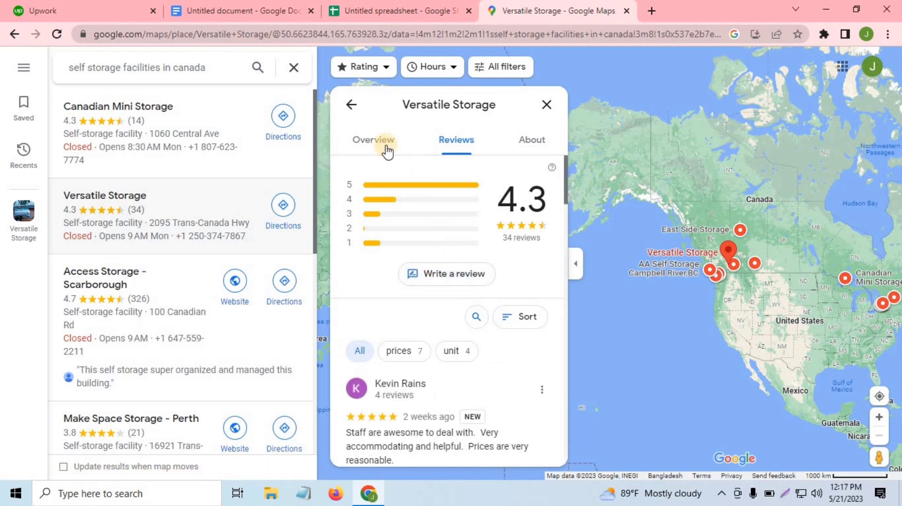
{"action": "left_click", "coordinate": [374, 141]}
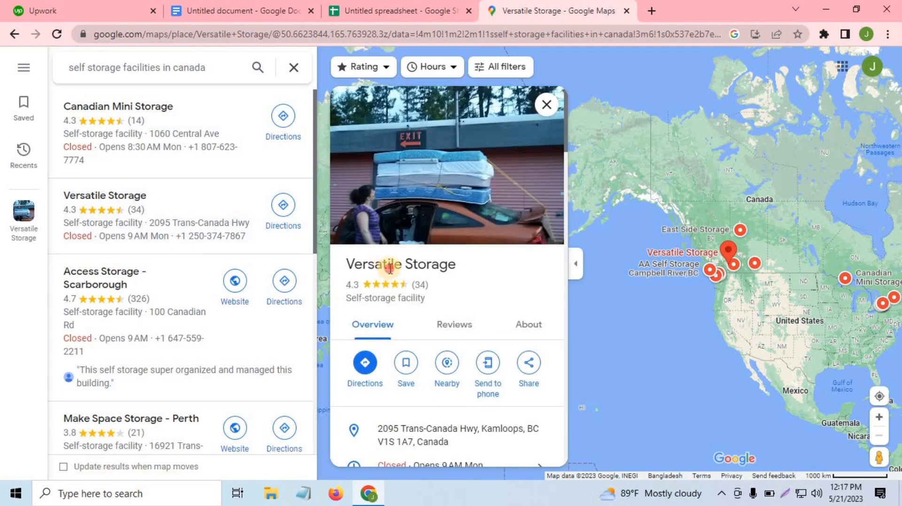
Step: Copy the facility name from the Versatile Storage listing and search Google in a new tab for "Versatile Storage email address"
{"action": "triple_click", "coordinate": [389, 268]}
{"action": "right_click", "coordinate": [394, 269]}
{"action": "left_click", "coordinate": [416, 280]}
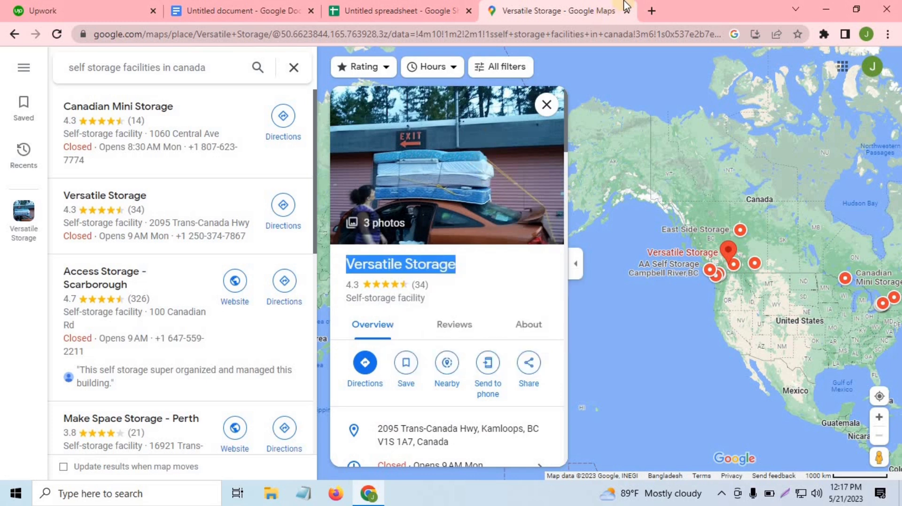
{"action": "left_click", "coordinate": [652, 10]}
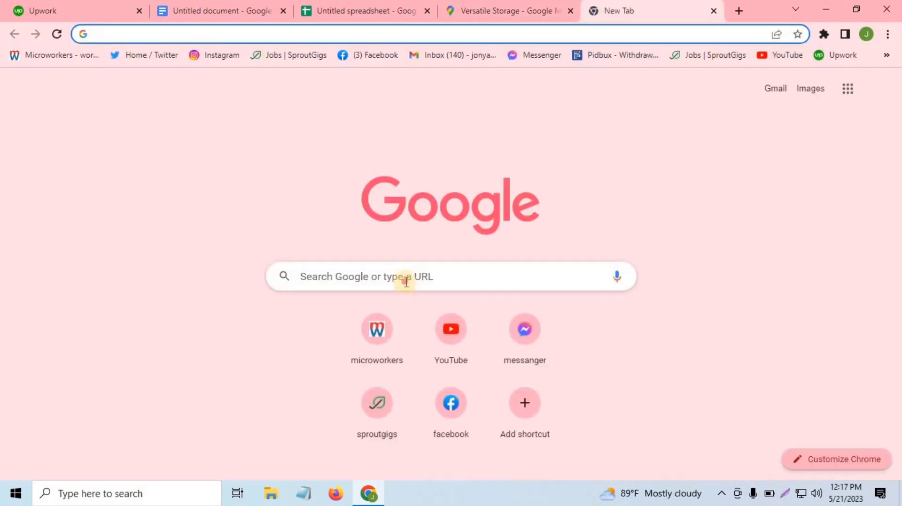
{"action": "left_click", "coordinate": [403, 278]}
{"action": "right_click", "coordinate": [406, 280]}
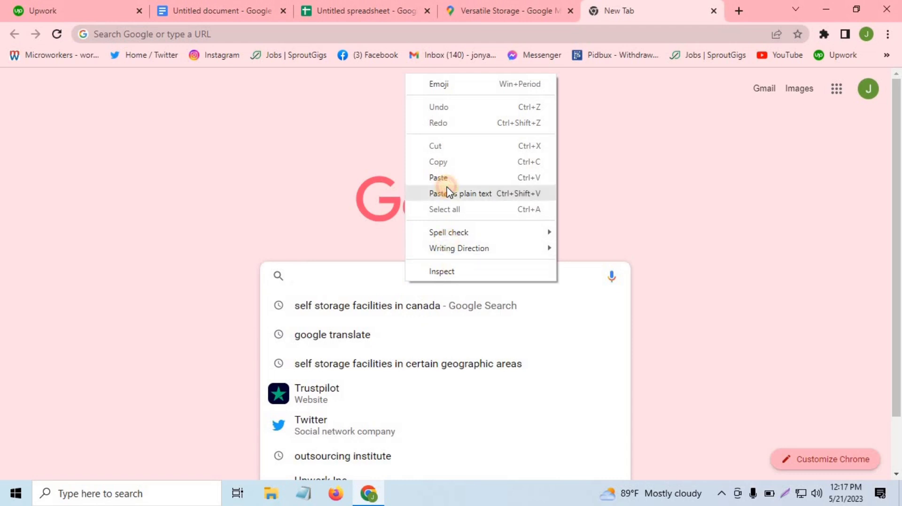
{"action": "left_click", "coordinate": [448, 190]}
{"action": "type", "text": "email"}
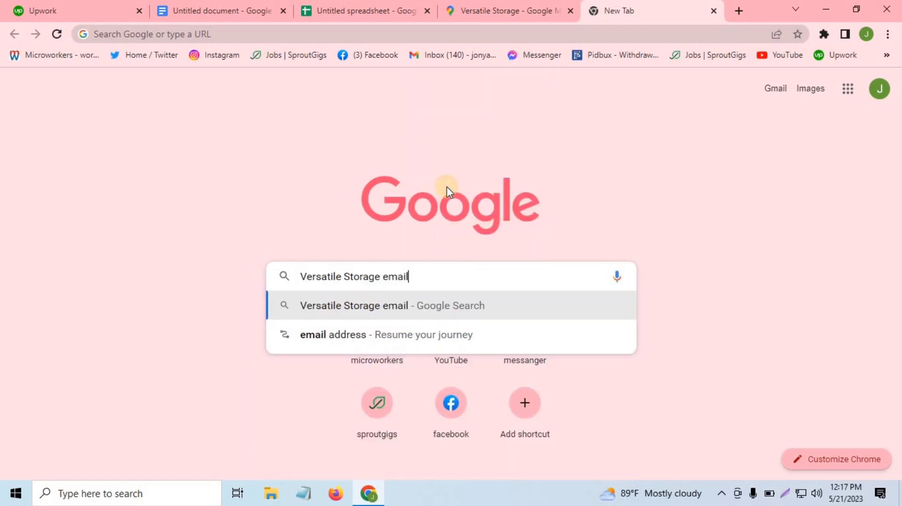
{"action": "type", "text": " address"}
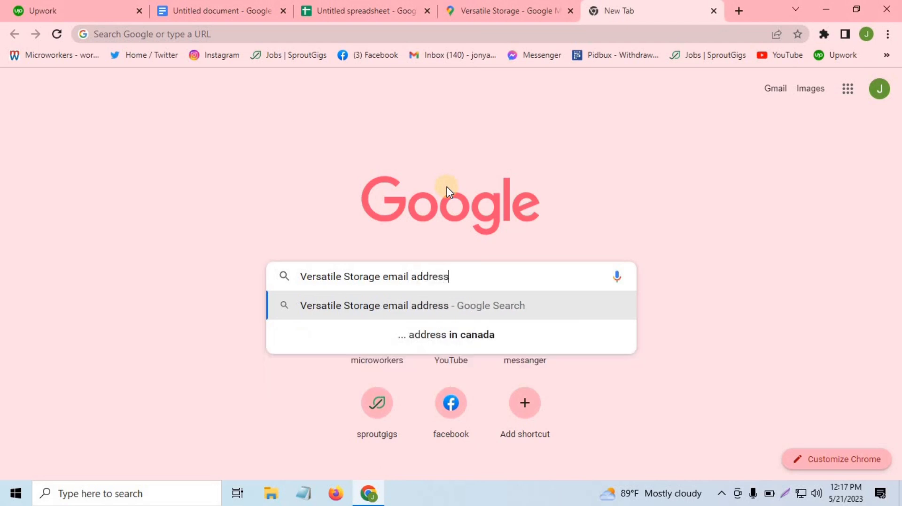
{"action": "key", "text": "Return"}
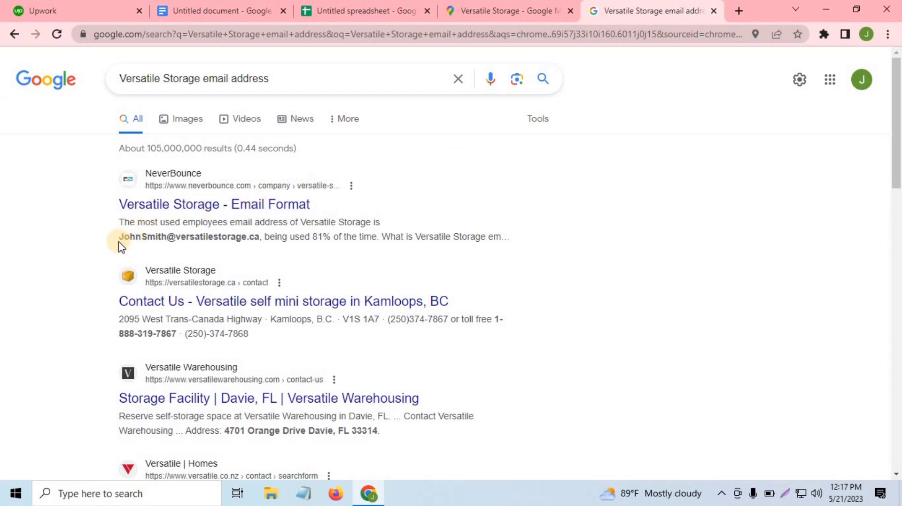
Step: Copy the email address from the NeverBounce search result into cell D2 under Email in the spreadsheet
{"action": "left_click_drag", "start_coordinate": [133, 238], "coordinate": [258, 237]}
{"action": "right_click", "coordinate": [259, 237]}
{"action": "left_click", "coordinate": [286, 243]}
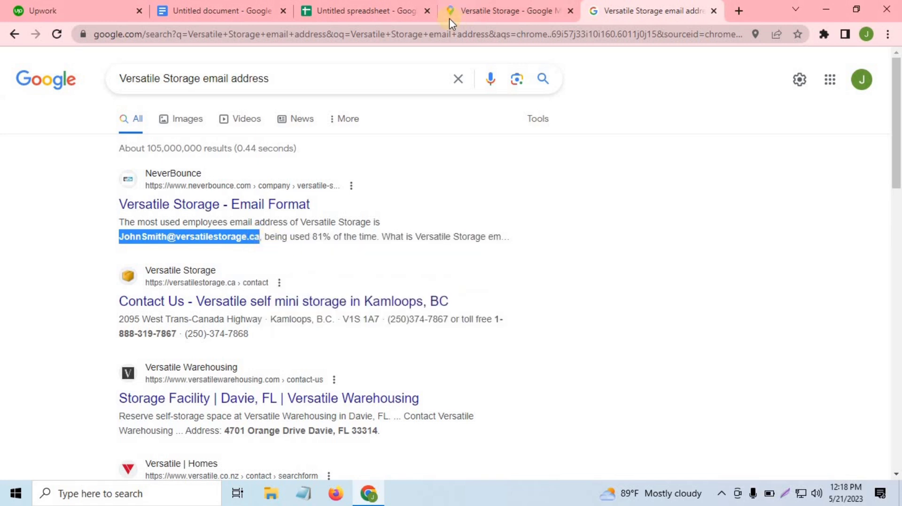
{"action": "left_click", "coordinate": [324, 9]}
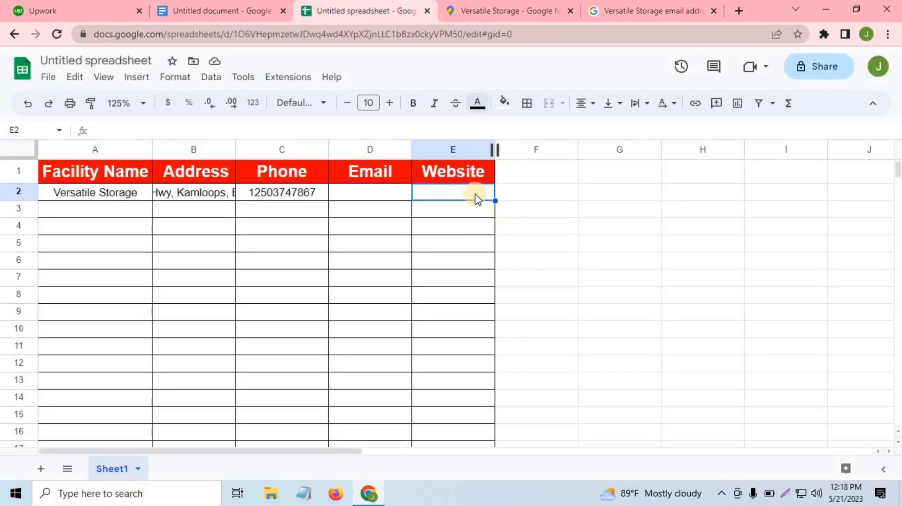
{"action": "double_click", "coordinate": [368, 195]}
{"action": "right_click", "coordinate": [384, 238]}
{"action": "left_click", "coordinate": [401, 297]}
Step: Enter NA in cell E2 under Website for Versatile Storage
{"action": "left_click", "coordinate": [460, 195]}
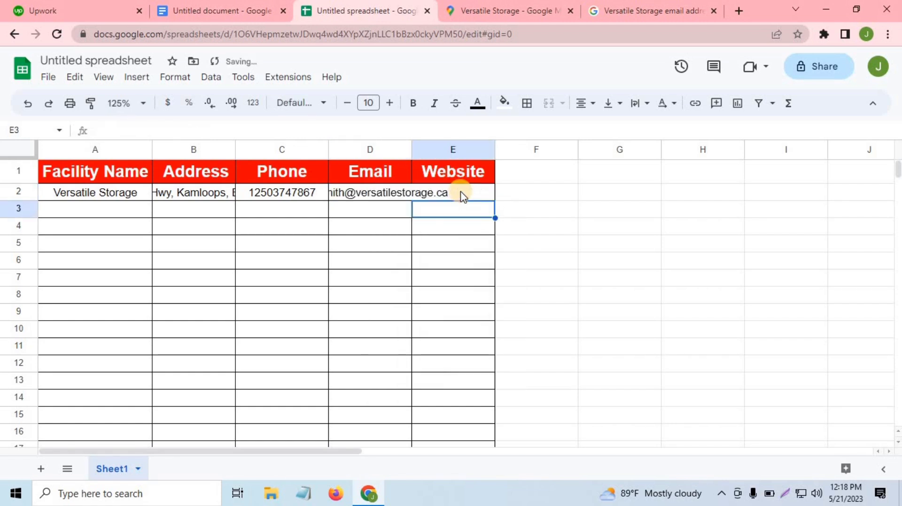
{"action": "double_click", "coordinate": [464, 192]}
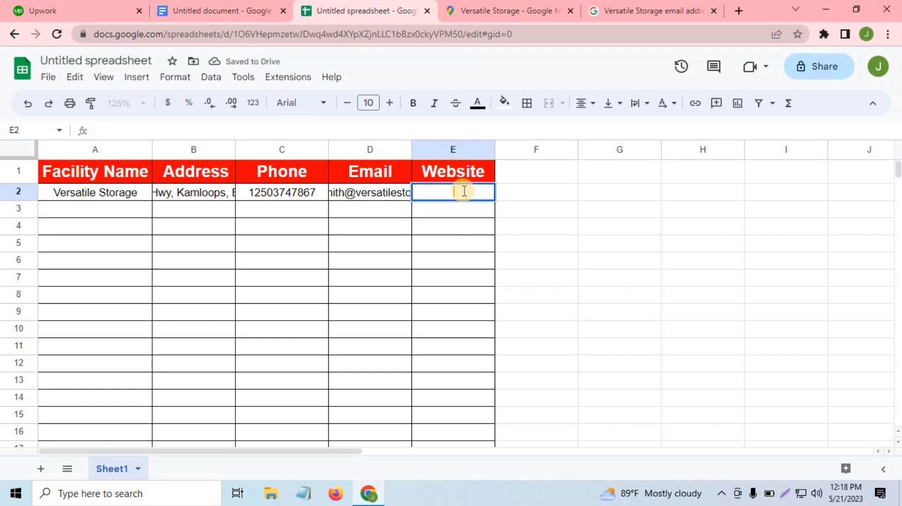
{"action": "left_click", "coordinate": [217, 237]}
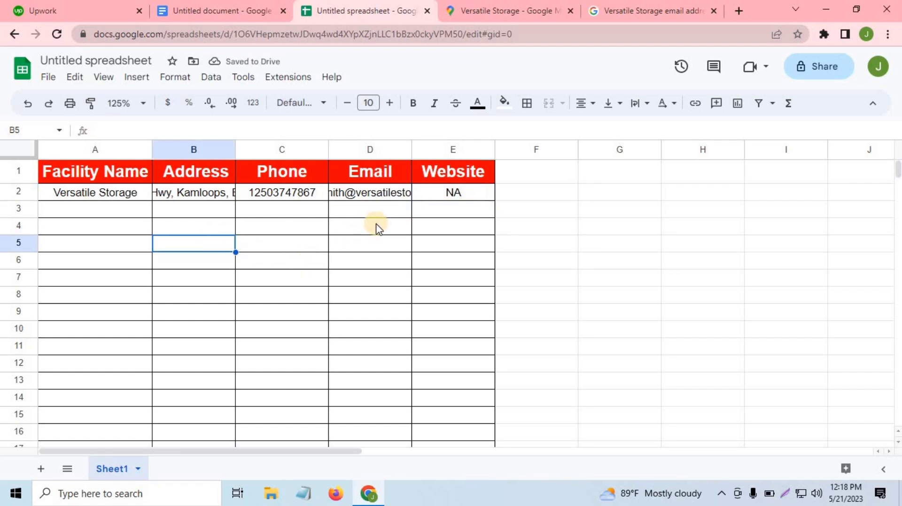
Step: Select cell A3, close the email search tab and open the Safe Self Storage - Halton listing in Google Maps
{"action": "left_click", "coordinate": [130, 210]}
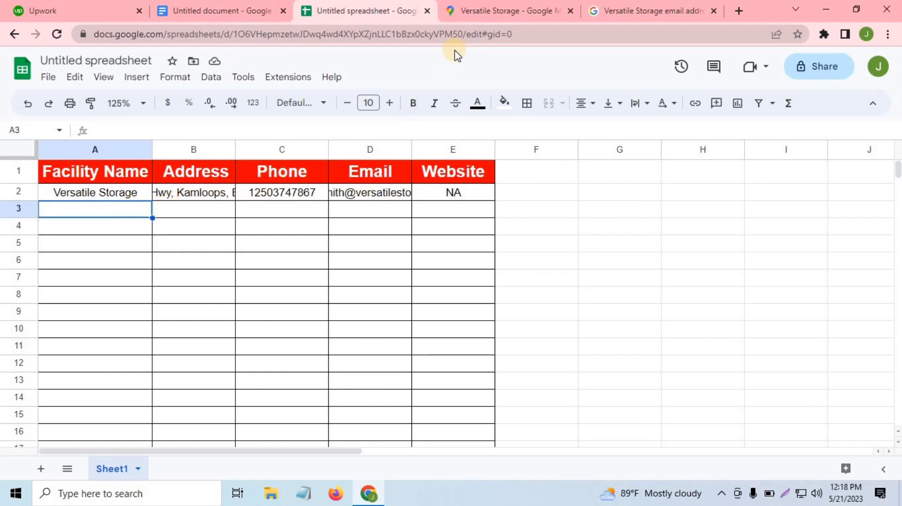
{"action": "left_click", "coordinate": [546, 6]}
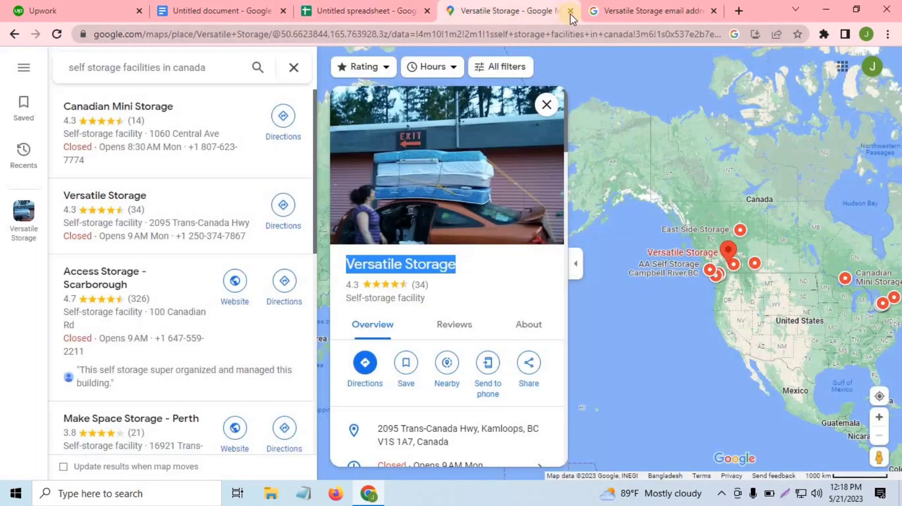
{"action": "left_click", "coordinate": [712, 10]}
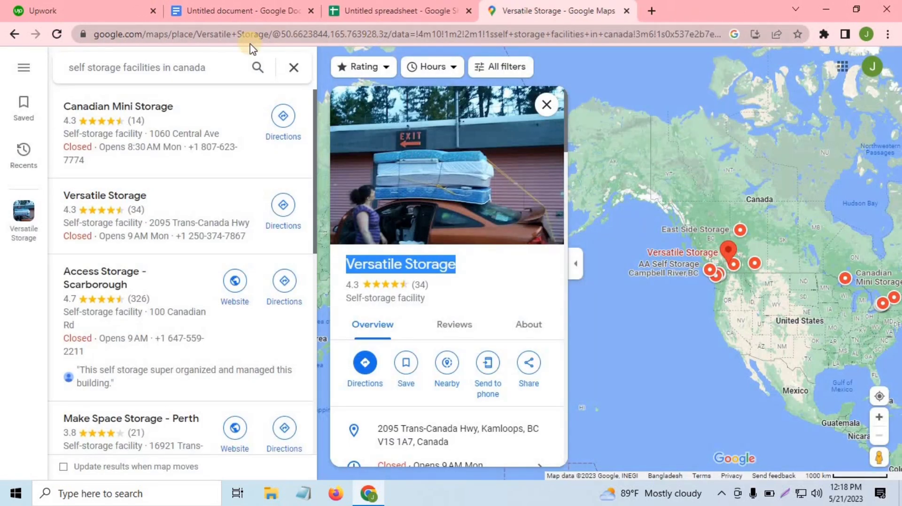
{"action": "left_click", "coordinate": [12, 34]}
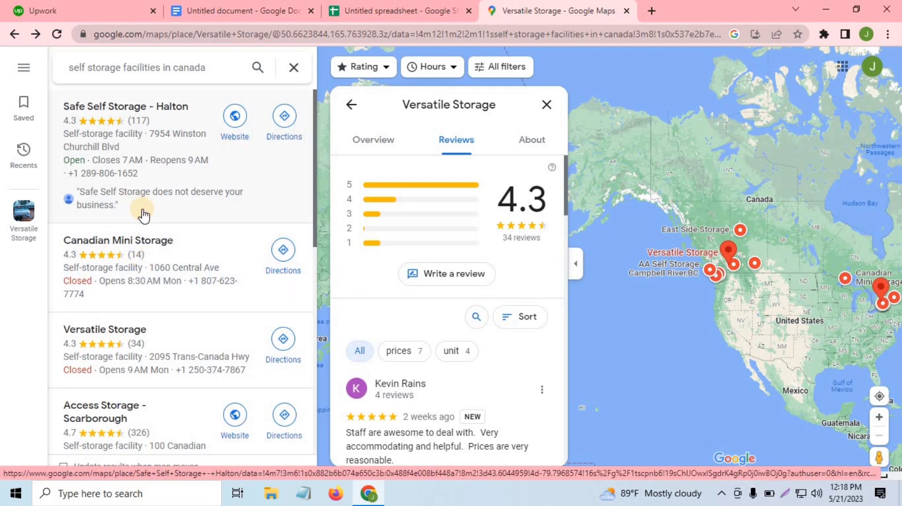
{"action": "left_click", "coordinate": [118, 112]}
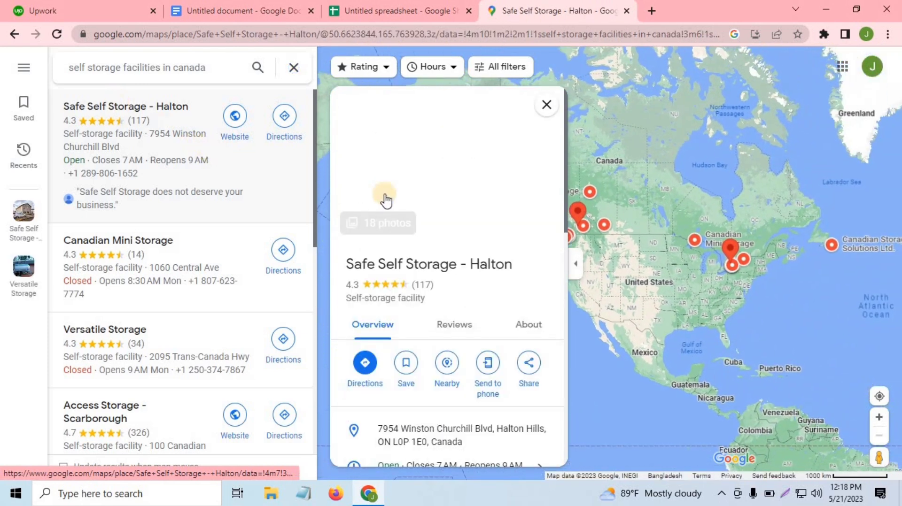
{"action": "scroll", "coordinate": [467, 263], "scroll_direction": "down", "scroll_amount": 4}
{"action": "scroll", "coordinate": [455, 264], "scroll_direction": "up", "scroll_amount": 4}
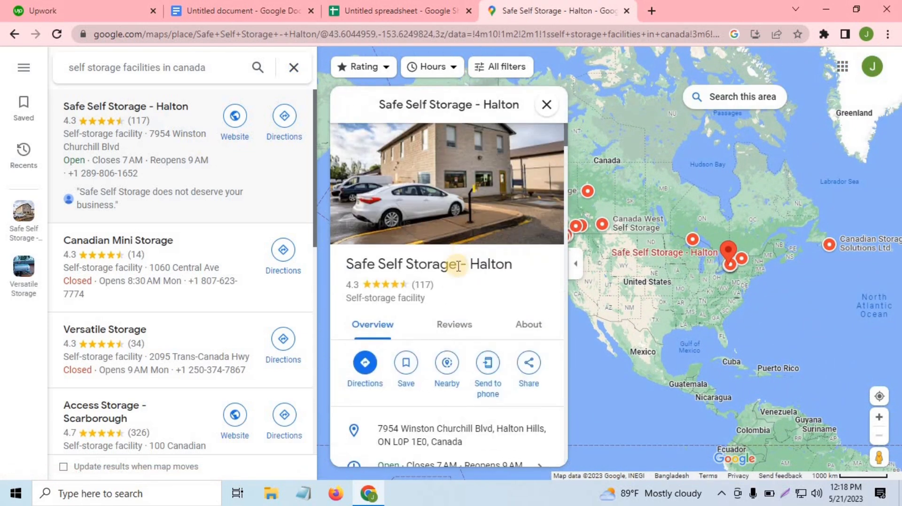
Step: Copy the facility name Safe Self Storage - Halton from the Google Maps listing into cell A3 as plain text
{"action": "triple_click", "coordinate": [458, 269]}
{"action": "right_click", "coordinate": [458, 272]}
{"action": "left_click", "coordinate": [475, 280]}
{"action": "left_click", "coordinate": [390, 6]}
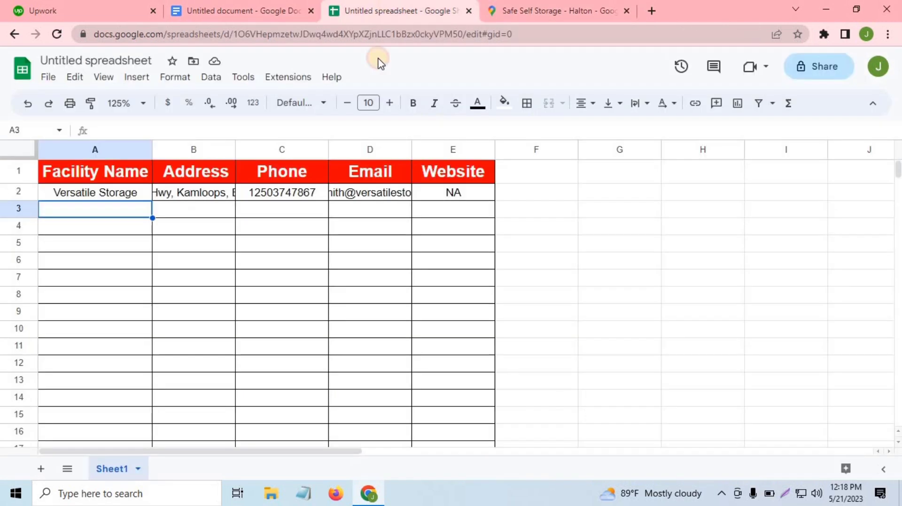
{"action": "right_click", "coordinate": [75, 213]}
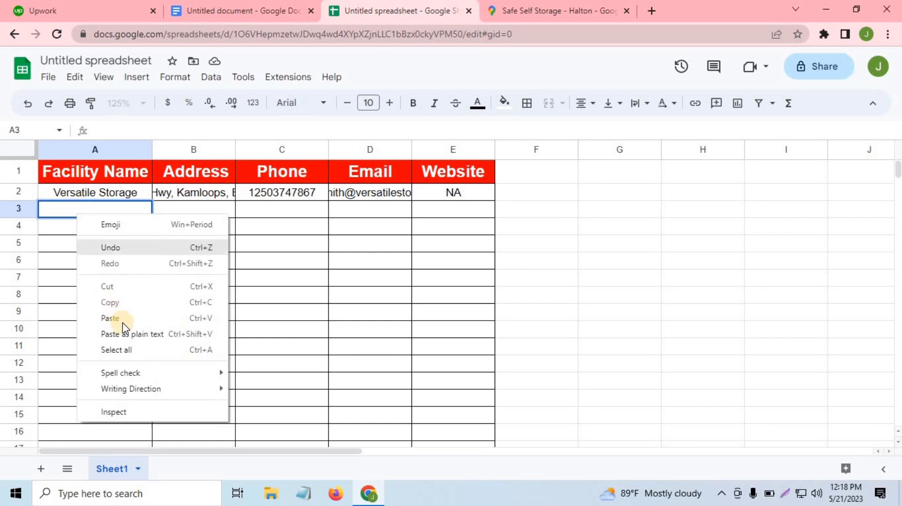
{"action": "left_click", "coordinate": [121, 336]}
Step: Copy the facility's address from the Safe Self Storage - Halton listing into cell B3 under Address as plain text
{"action": "double_click", "coordinate": [208, 217]}
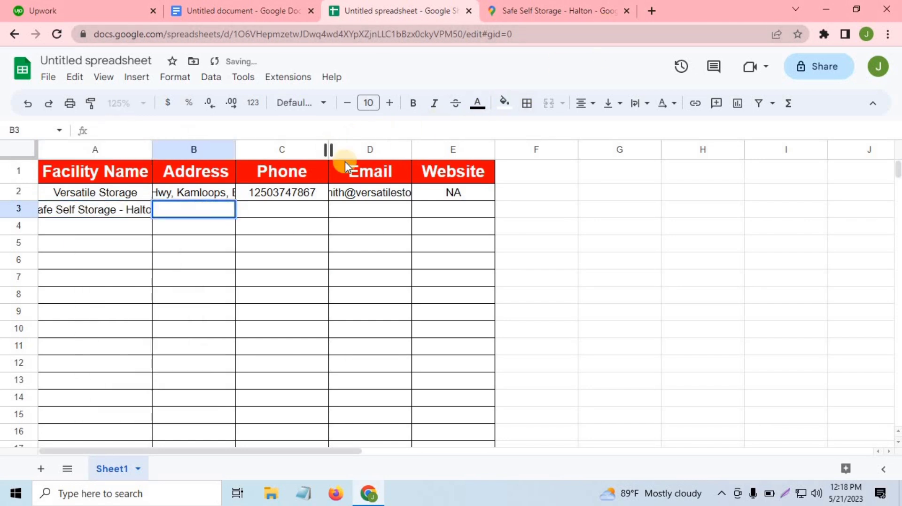
{"action": "left_click", "coordinate": [516, 9]}
{"action": "scroll", "coordinate": [517, 281], "scroll_direction": "down", "scroll_amount": 4}
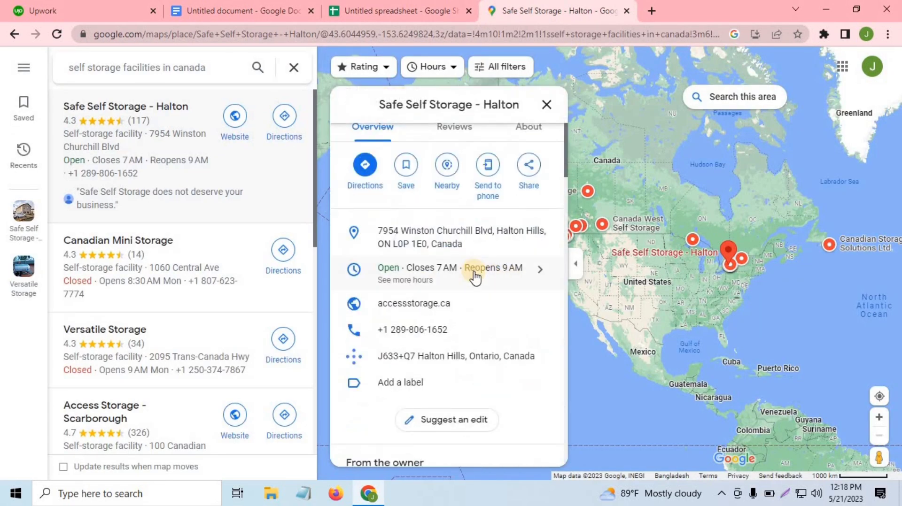
{"action": "left_click", "coordinate": [541, 235]}
{"action": "left_click", "coordinate": [244, 10]}
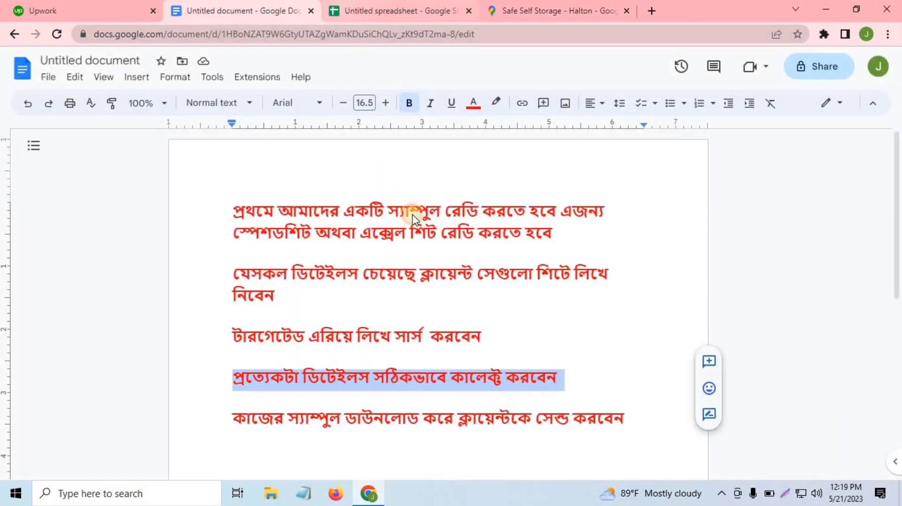
{"action": "key", "text": "ctrl+Tab"}
{"action": "right_click", "coordinate": [206, 214]}
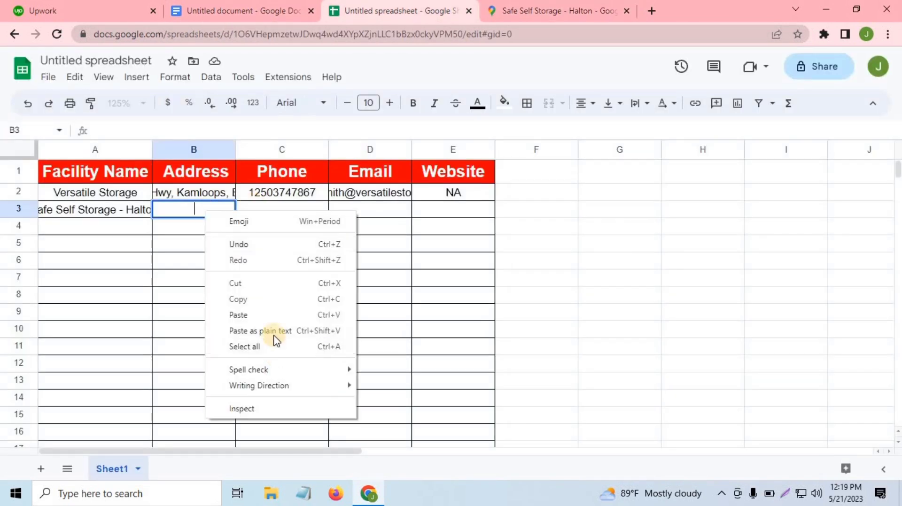
{"action": "left_click", "coordinate": [279, 328]}
Step: Copy the phone number from the Safe Self Storage - Halton listing into cell C3 under Phone
{"action": "triple_click", "coordinate": [284, 213]}
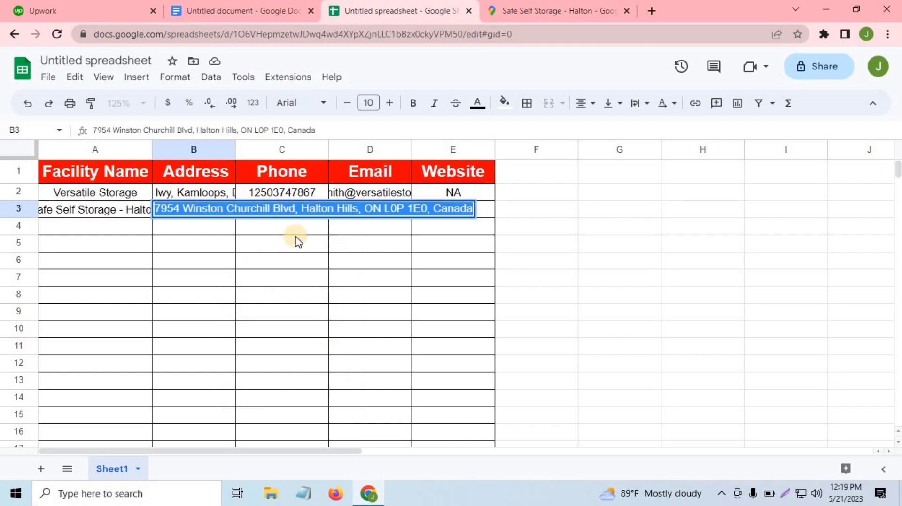
{"action": "left_click", "coordinate": [324, 210]}
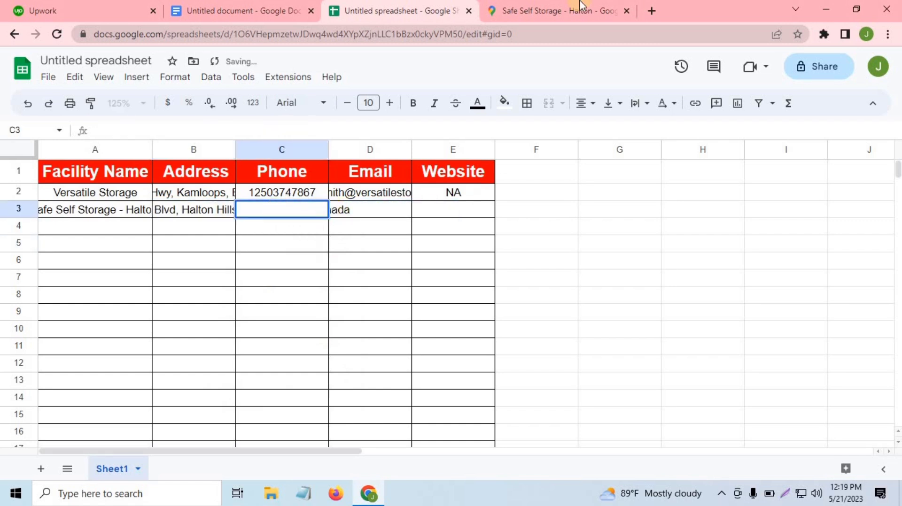
{"action": "left_click", "coordinate": [571, 11]}
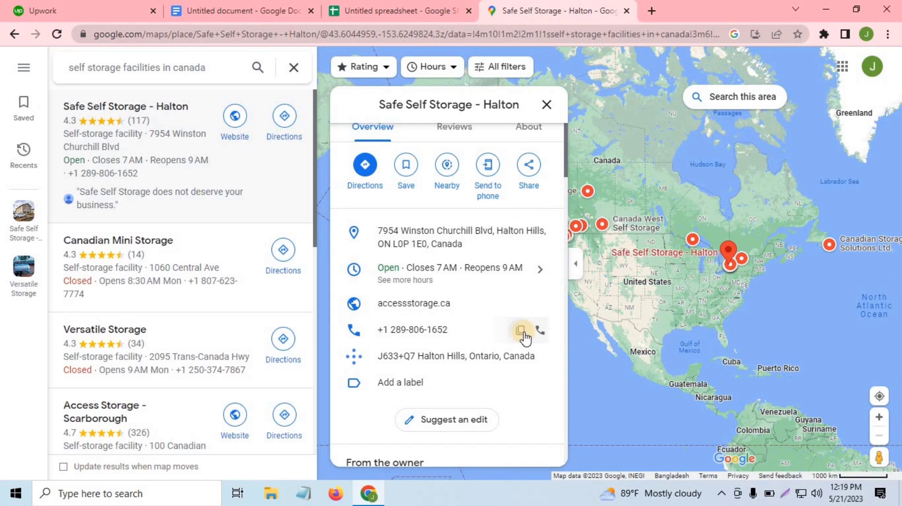
{"action": "left_click", "coordinate": [521, 331]}
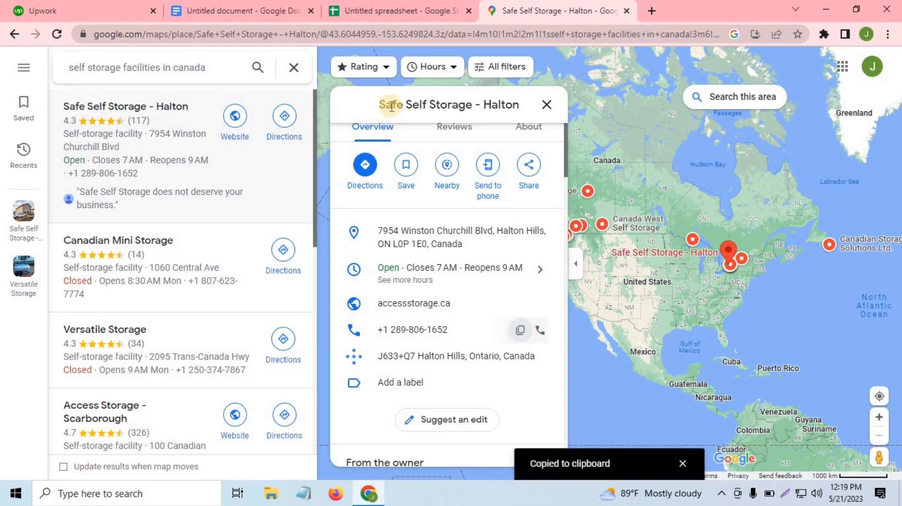
{"action": "left_click", "coordinate": [240, 10]}
{"action": "left_click", "coordinate": [364, 5]}
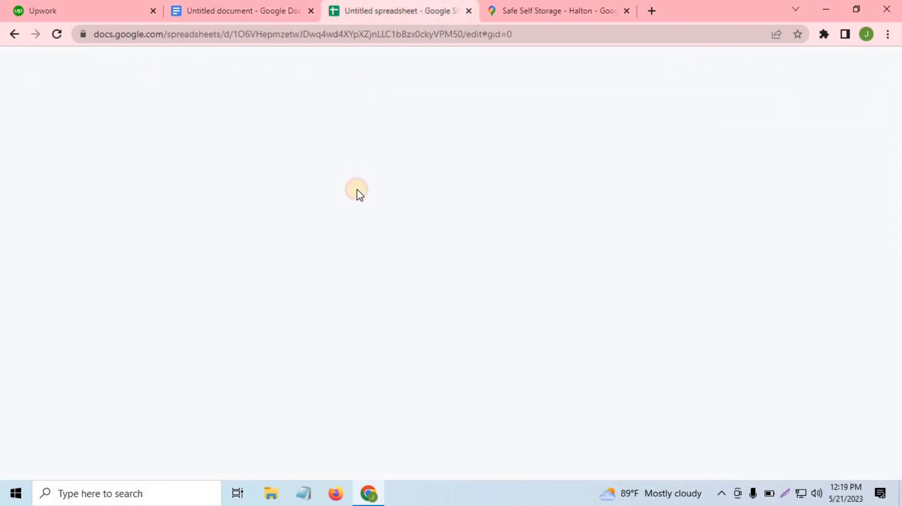
{"action": "double_click", "coordinate": [299, 210]}
{"action": "right_click", "coordinate": [300, 212]}
{"action": "left_click", "coordinate": [362, 331]}
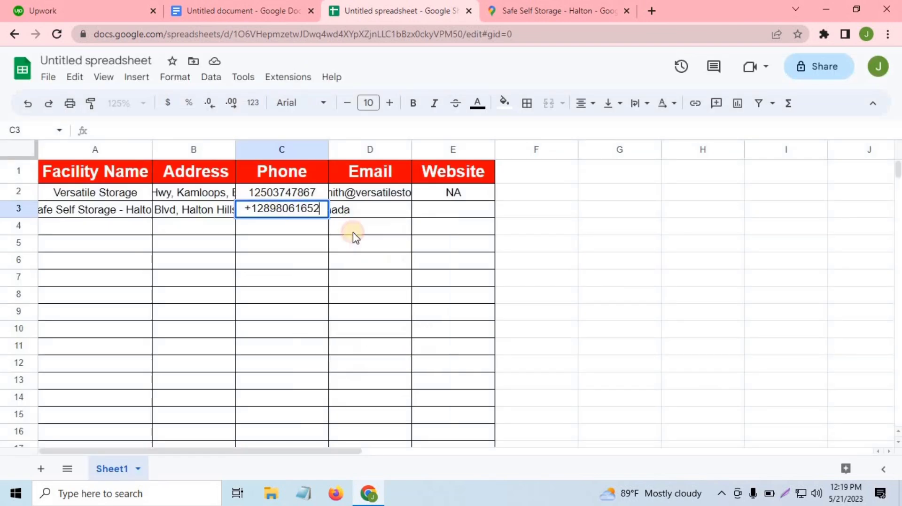
{"action": "left_click", "coordinate": [370, 211]}
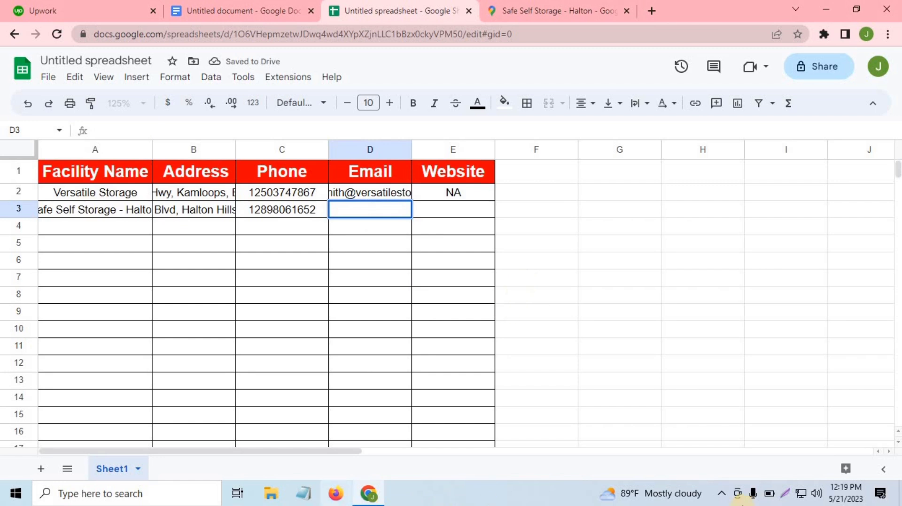
Step: Copy the accessstorage.ca website address from the Safe Self Storage - Halton listing into cell E3 under Website
{"action": "double_click", "coordinate": [386, 208]}
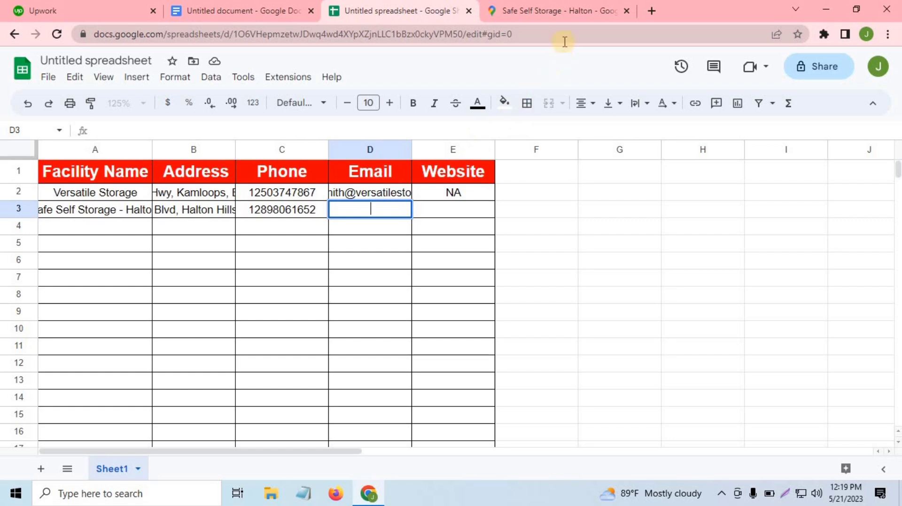
{"action": "left_click", "coordinate": [569, 8]}
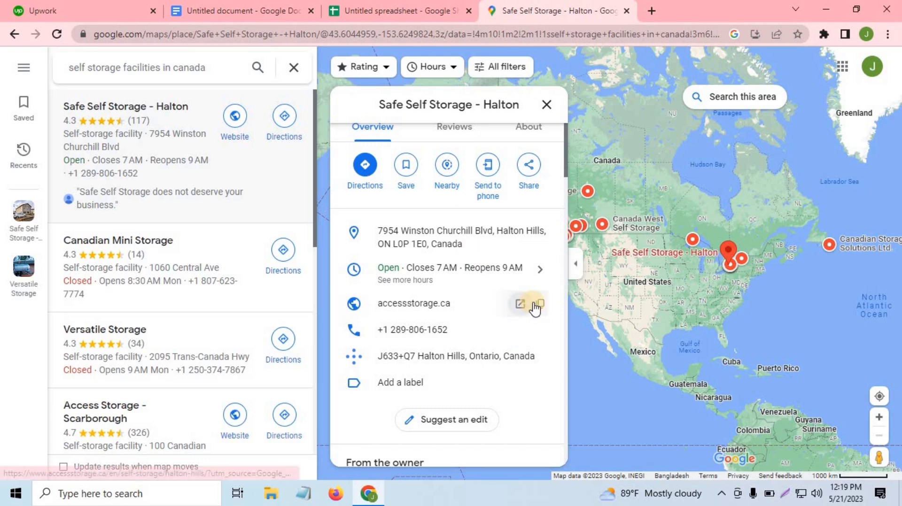
{"action": "left_click", "coordinate": [540, 305]}
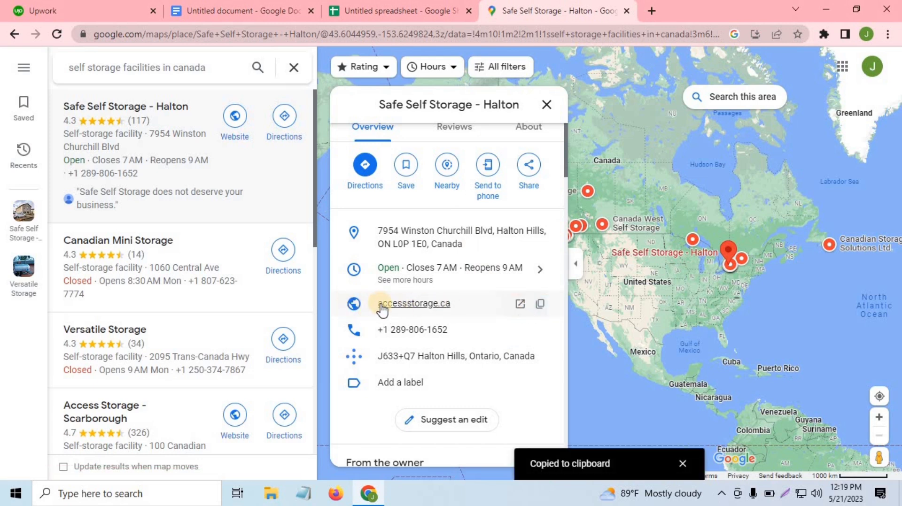
{"action": "left_click", "coordinate": [228, 5]}
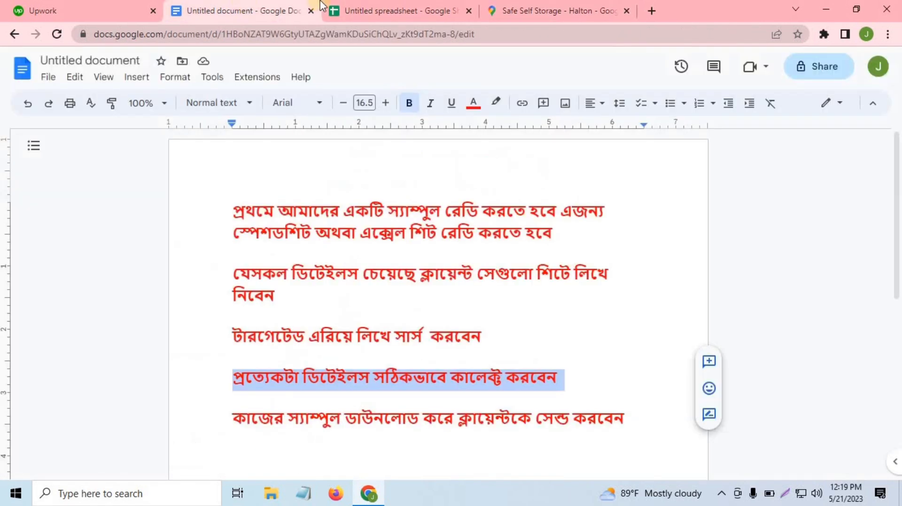
{"action": "key", "text": "ctrl+Tab"}
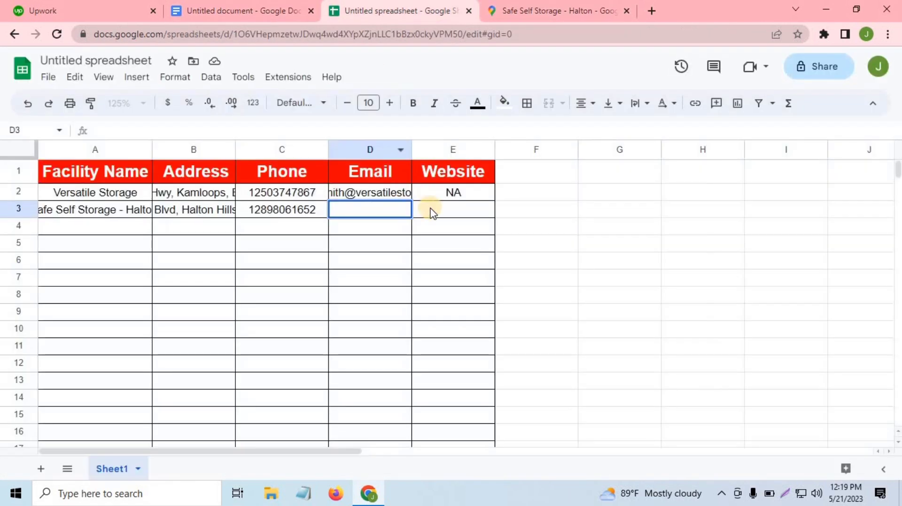
{"action": "left_click", "coordinate": [468, 213]}
{"action": "right_click", "coordinate": [469, 213]}
{"action": "left_click", "coordinate": [489, 289]}
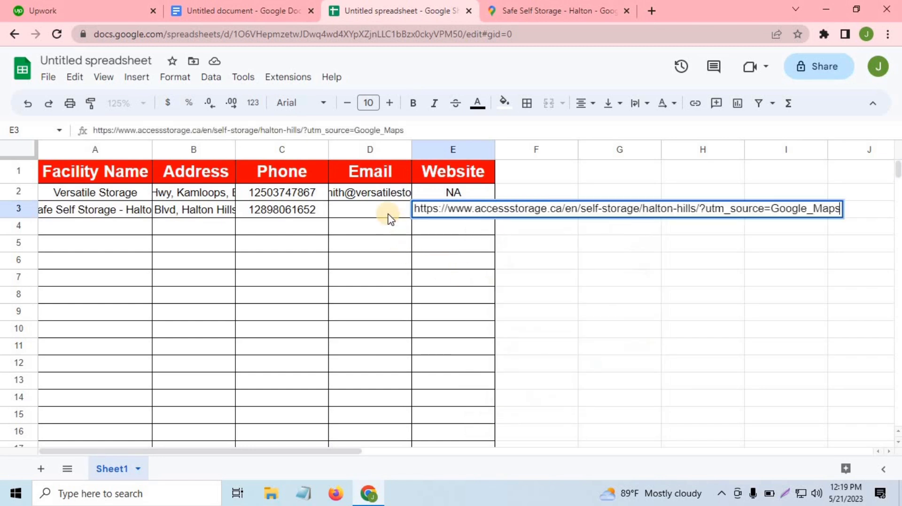
Step: Open the Safe Self Storage - Halton website from its Google Maps listing and open its Contact Us page in a new tab
{"action": "double_click", "coordinate": [386, 211]}
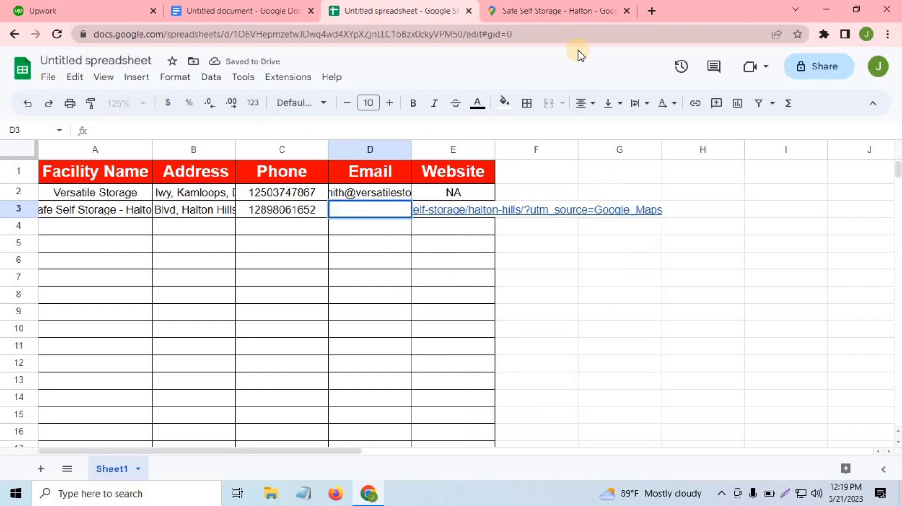
{"action": "left_click", "coordinate": [565, 6]}
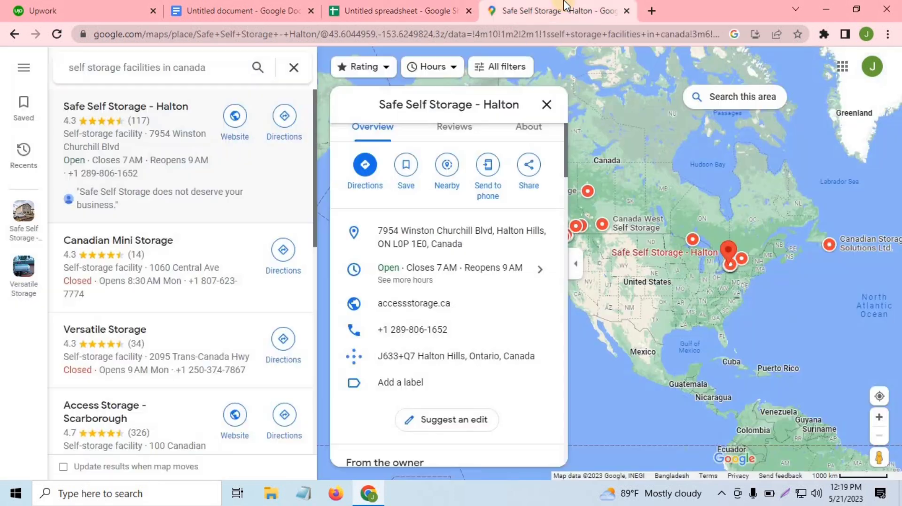
{"action": "left_click", "coordinate": [428, 305]}
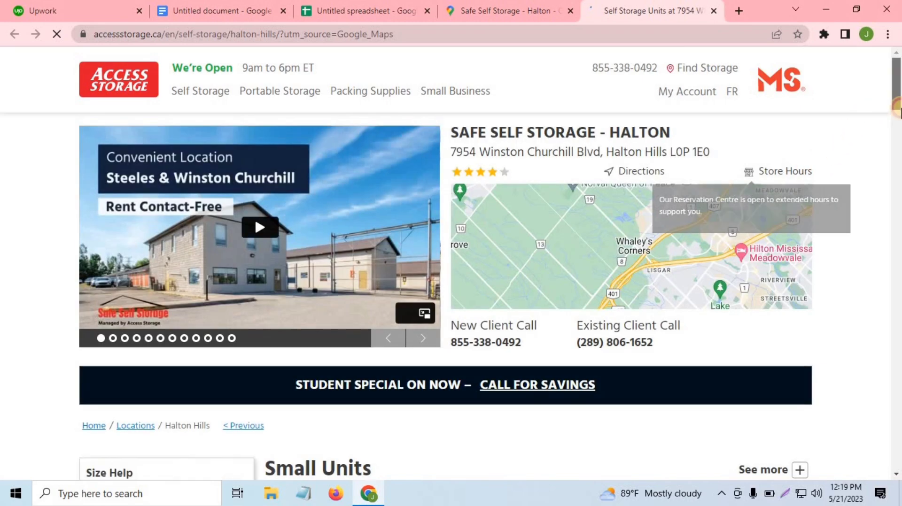
{"action": "scroll", "coordinate": [898, 205], "scroll_direction": "down", "scroll_amount": 5}
{"action": "left_click_drag", "start_coordinate": [898, 206], "coordinate": [899, 459]}
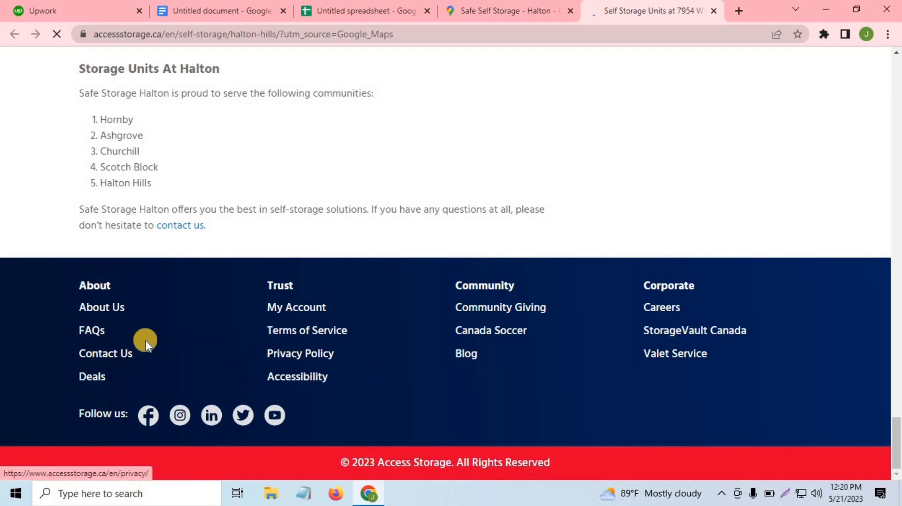
{"action": "right_click", "coordinate": [123, 353]}
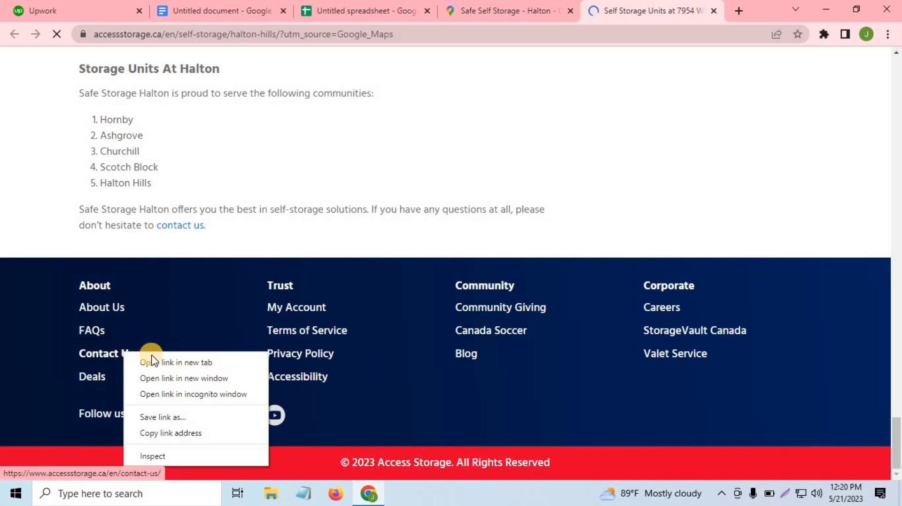
{"action": "left_click", "coordinate": [176, 362]}
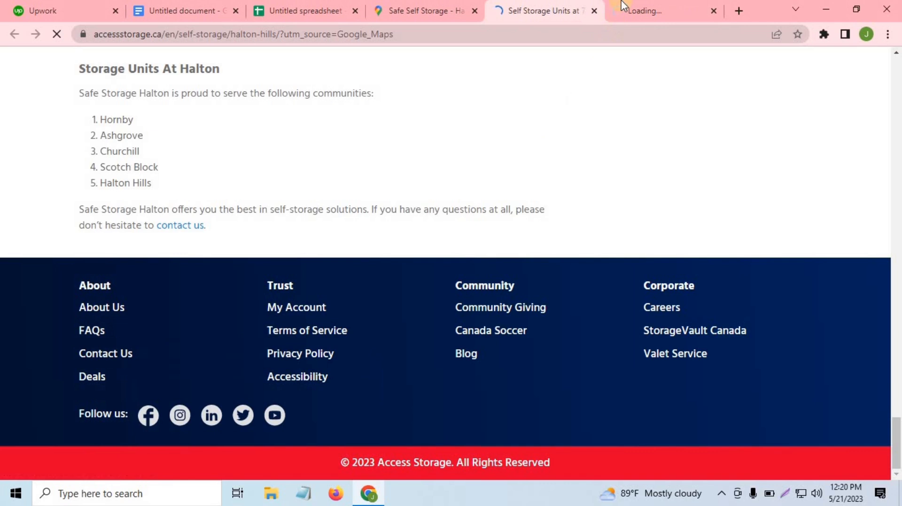
{"action": "left_click", "coordinate": [644, 9]}
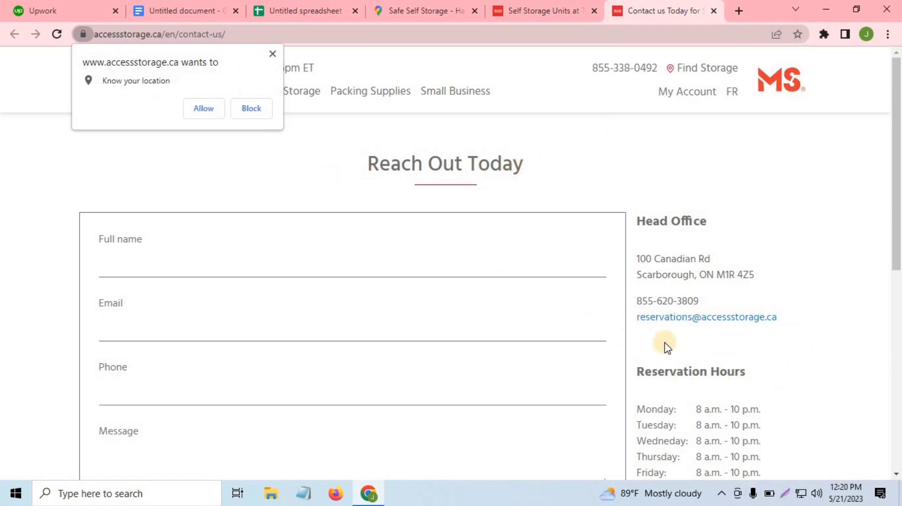
Step: Copy the head office e-mail address from the Contact Us page into cell D3 under Email
{"action": "left_click_drag", "start_coordinate": [635, 322], "coordinate": [785, 323]}
{"action": "right_click", "coordinate": [786, 323]}
{"action": "left_click", "coordinate": [793, 330]}
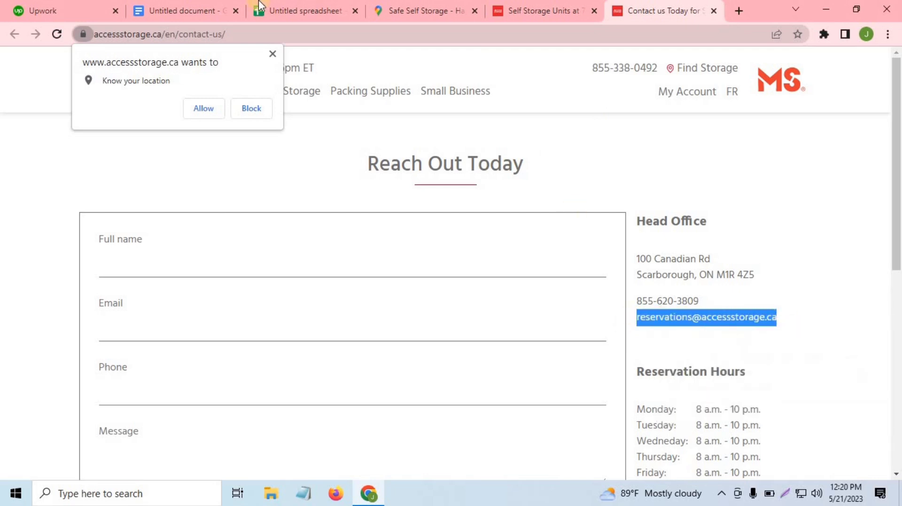
{"action": "left_click", "coordinate": [256, 9]}
{"action": "double_click", "coordinate": [396, 209]}
{"action": "right_click", "coordinate": [394, 210]}
{"action": "left_click", "coordinate": [432, 311]}
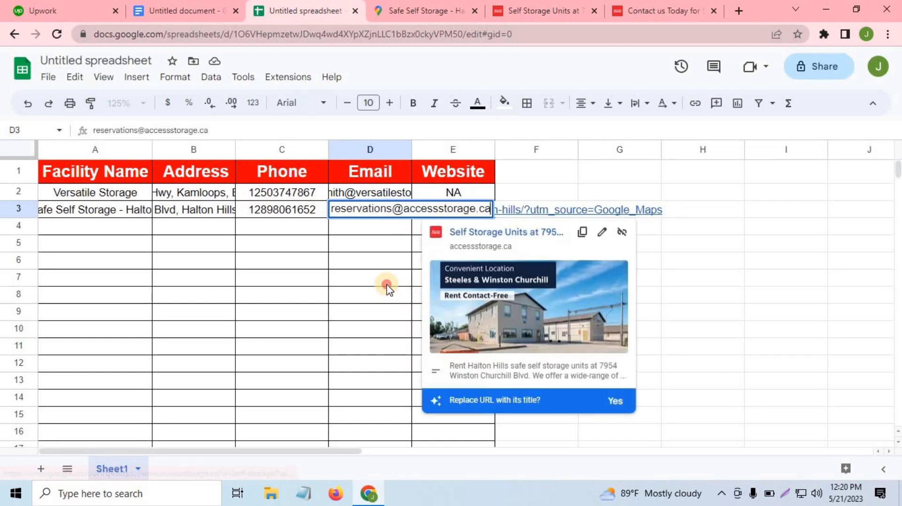
{"action": "left_click", "coordinate": [388, 284]}
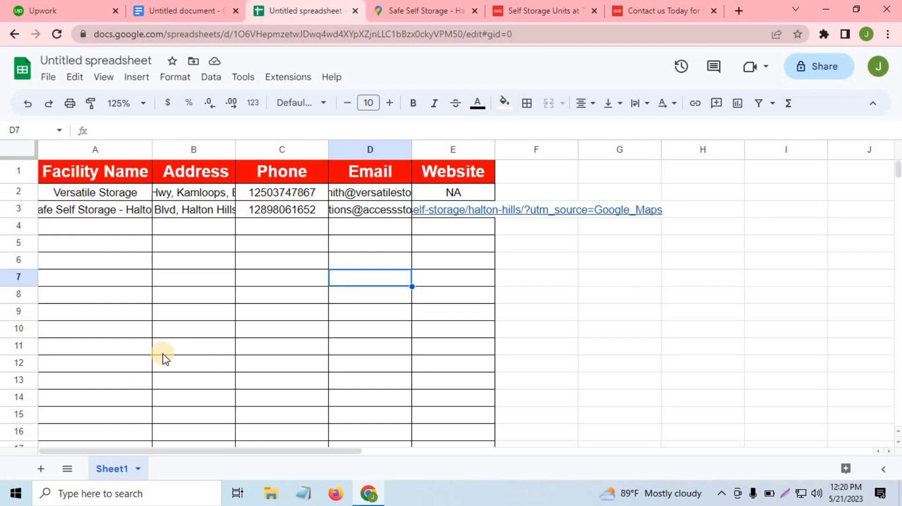
Step: Look through further self storage results in Google Maps and review the work instructions in the Google Docs document
{"action": "left_click", "coordinate": [430, 5]}
{"action": "scroll", "coordinate": [136, 270], "scroll_direction": "down", "scroll_amount": 15}
{"action": "scroll", "coordinate": [155, 293], "scroll_direction": "down", "scroll_amount": 20}
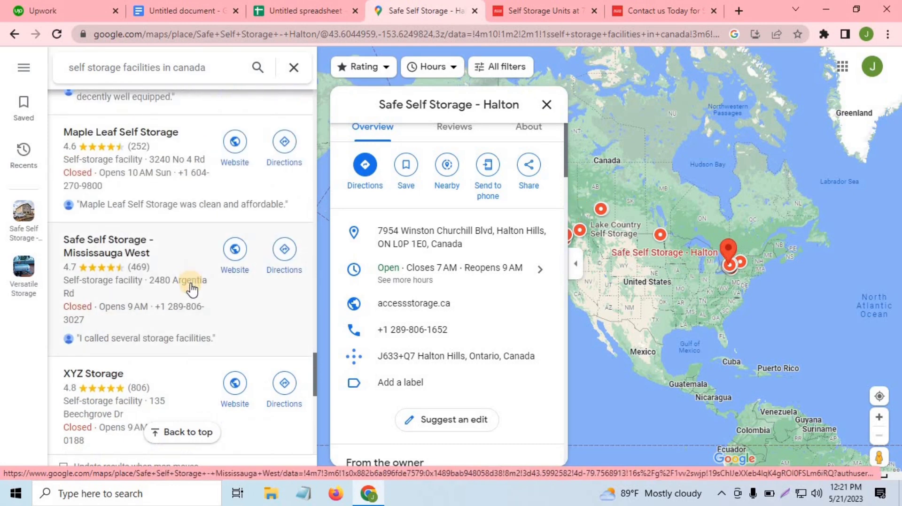
{"action": "scroll", "coordinate": [192, 282], "scroll_direction": "down", "scroll_amount": 4}
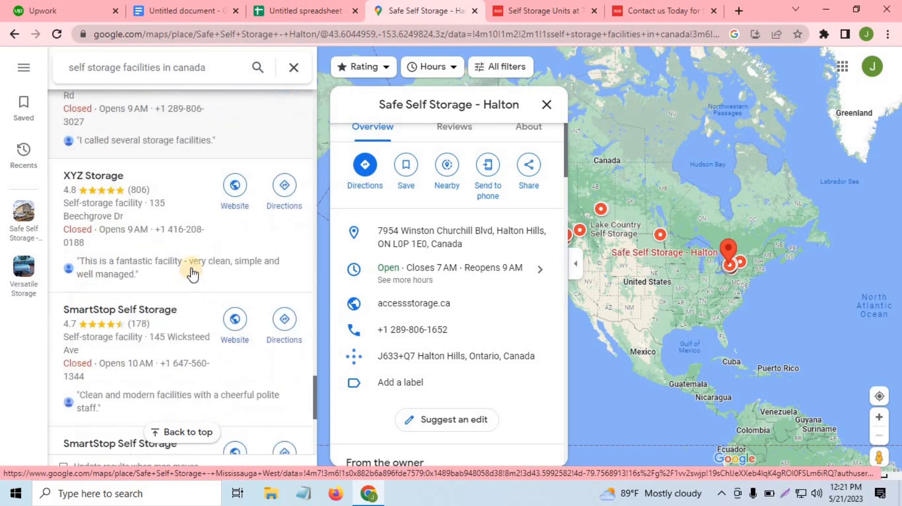
{"action": "left_click", "coordinate": [210, 6]}
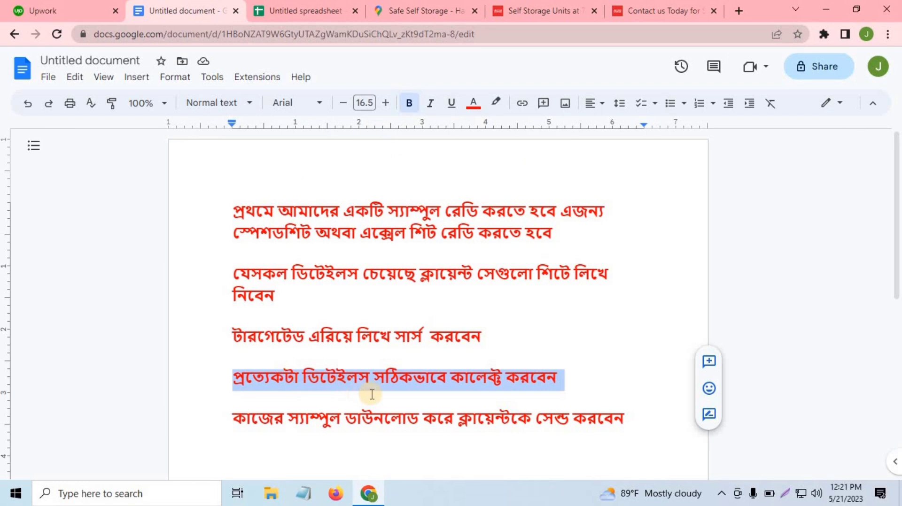
{"action": "left_click", "coordinate": [402, 10]}
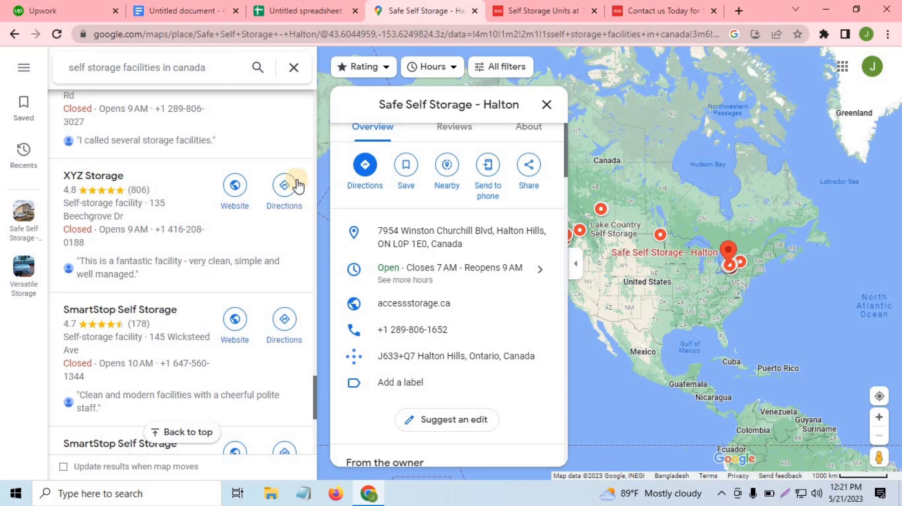
{"action": "left_click", "coordinate": [188, 7]}
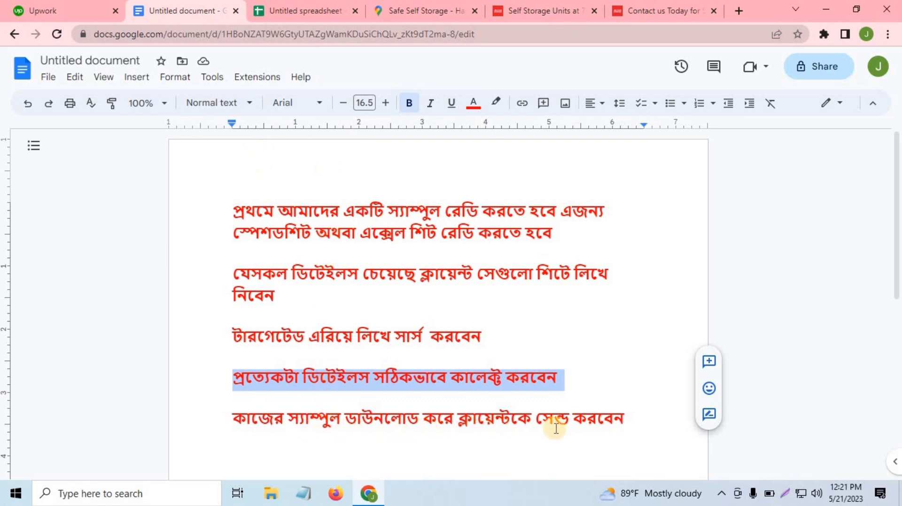
Step: Return to the facility spreadsheet and download it as a Microsoft Excel (.xlsx) file
{"action": "left_click", "coordinate": [305, 7]}
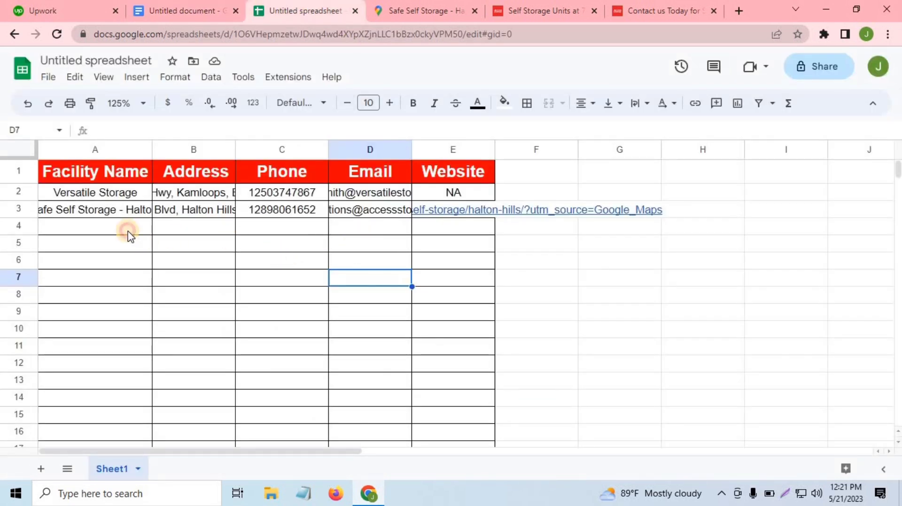
{"action": "left_click", "coordinate": [128, 232]}
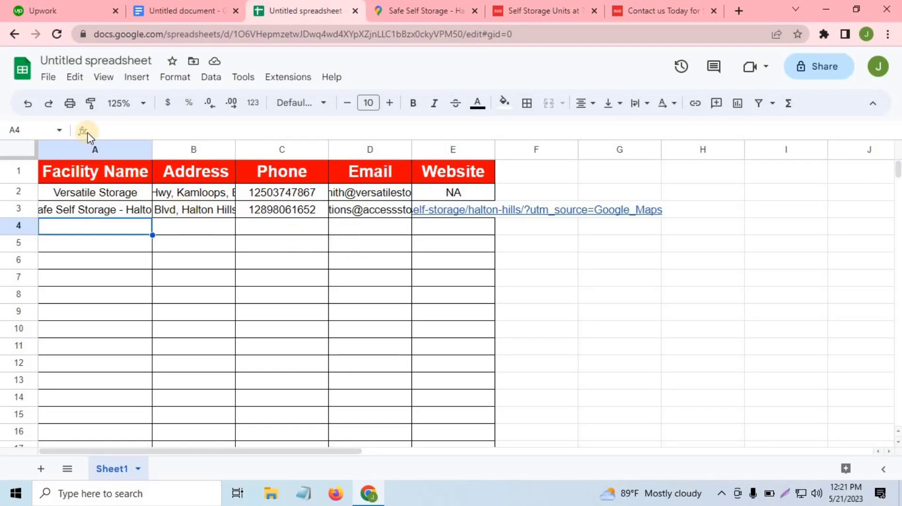
{"action": "left_click", "coordinate": [48, 79]}
{"action": "mouse_move", "coordinate": [70, 243]}
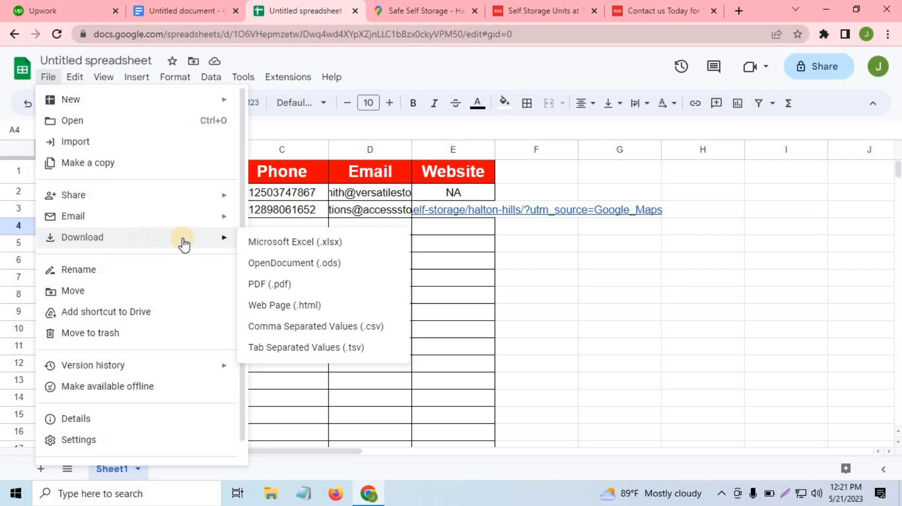
{"action": "left_click", "coordinate": [281, 243]}
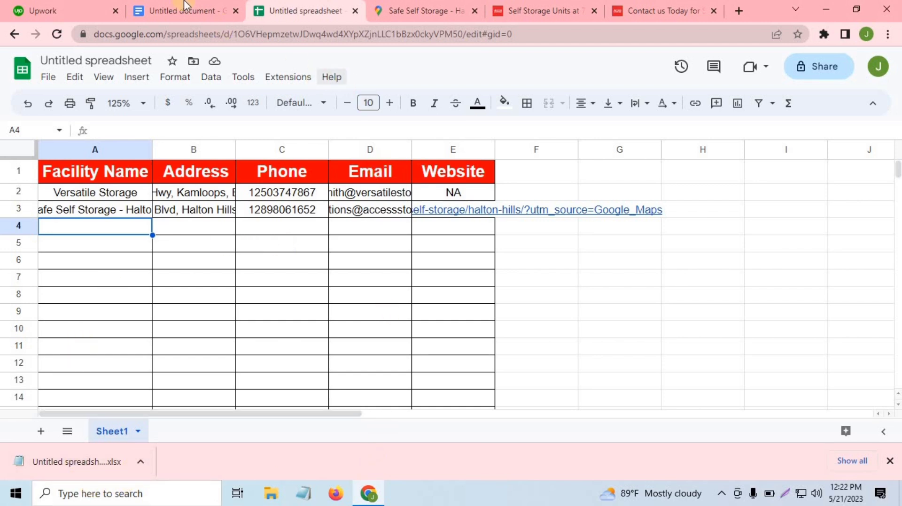
Step: Switch to the Upwork Data Collection job, dismiss the download bar and start a proposal for the job
{"action": "left_click", "coordinate": [82, 5]}
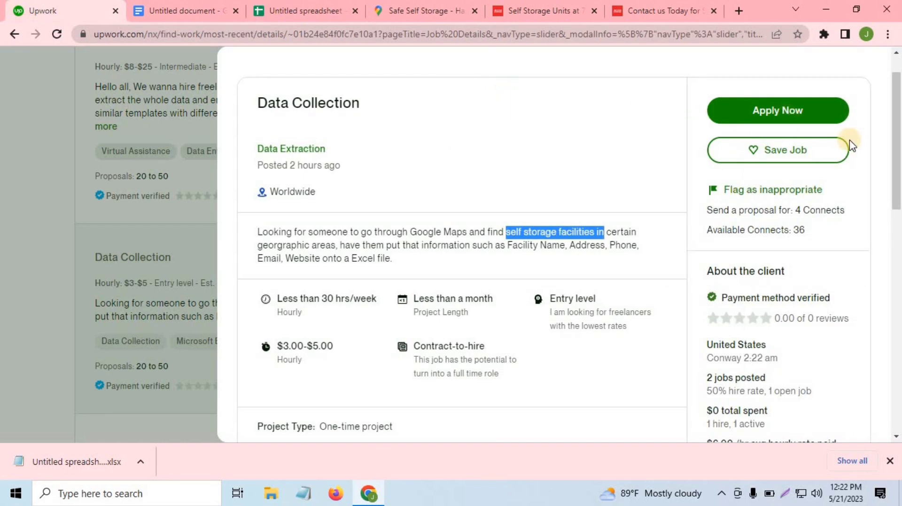
{"action": "left_click", "coordinate": [890, 460]}
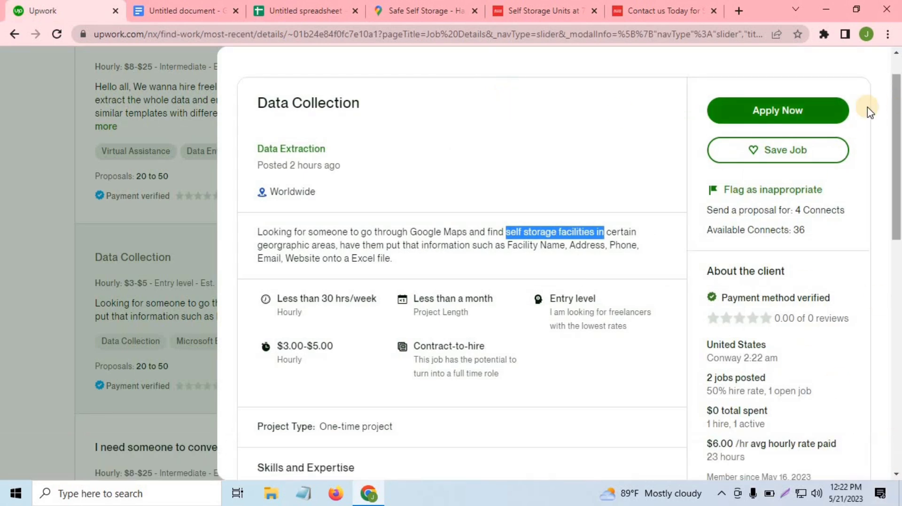
{"action": "left_click", "coordinate": [808, 113]}
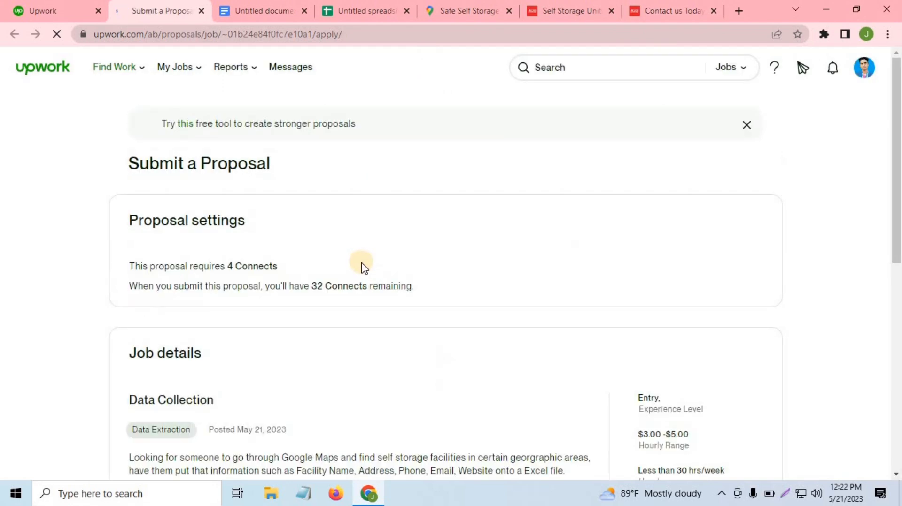
Step: Set the proposal's hourly rate to $3.00 under Terms
{"action": "scroll", "coordinate": [371, 282], "scroll_direction": "down", "scroll_amount": 6}
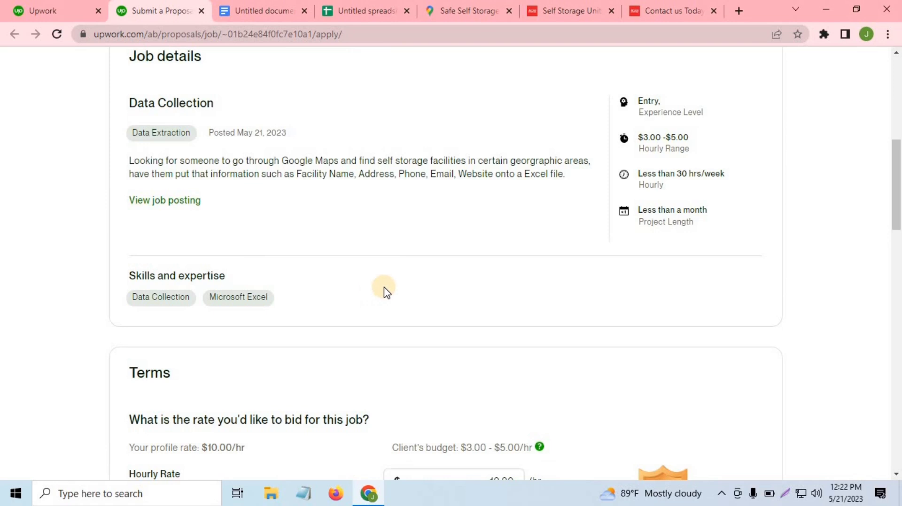
{"action": "left_click_drag", "start_coordinate": [897, 189], "coordinate": [899, 197]}
{"action": "scroll", "coordinate": [898, 198], "scroll_direction": "down", "scroll_amount": 5}
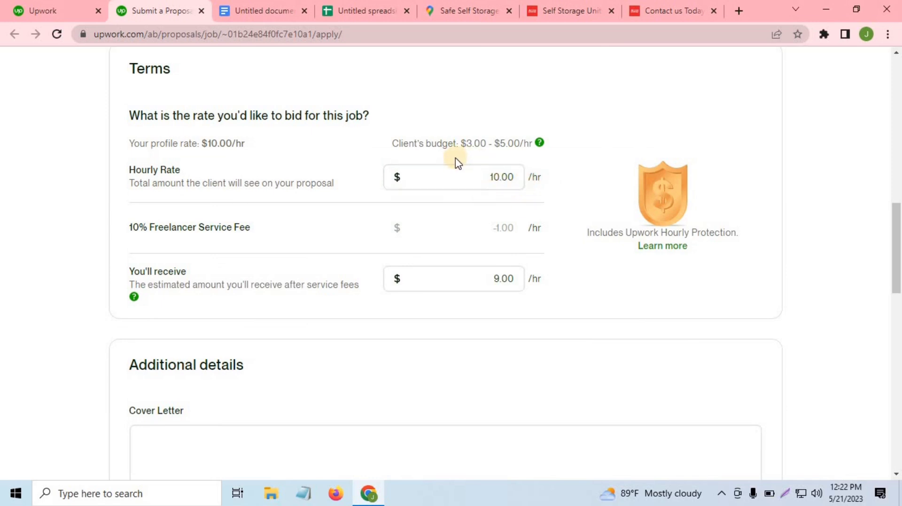
{"action": "left_click", "coordinate": [497, 177]}
{"action": "left_click_drag", "start_coordinate": [499, 178], "coordinate": [488, 176]}
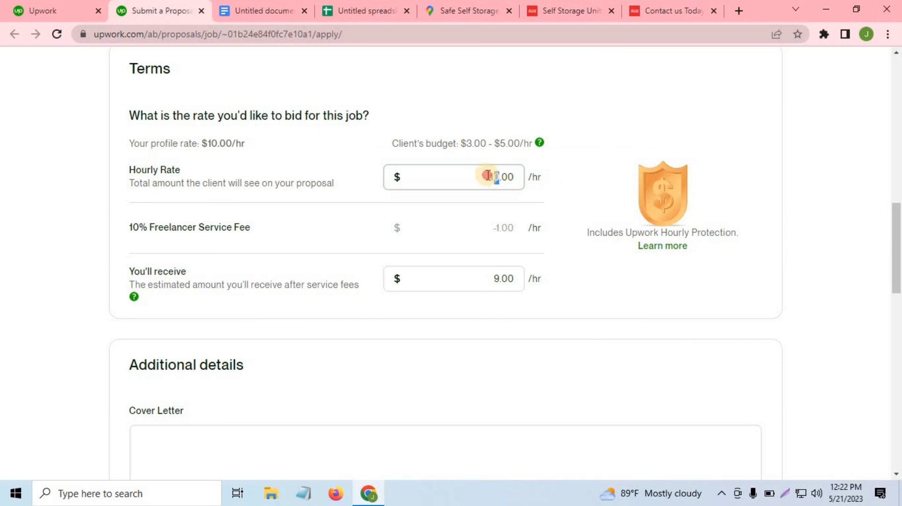
{"action": "left_click", "coordinate": [654, 115]}
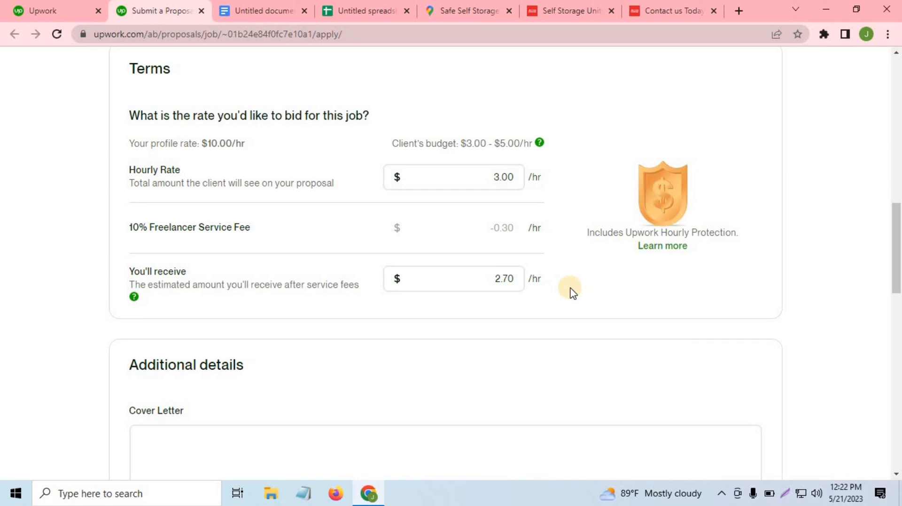
Step: Place the cursor in the empty Cover Letter field under Additional details and look over the facility spreadsheet in Google Sheets
{"action": "left_click_drag", "start_coordinate": [900, 249], "coordinate": [896, 263]}
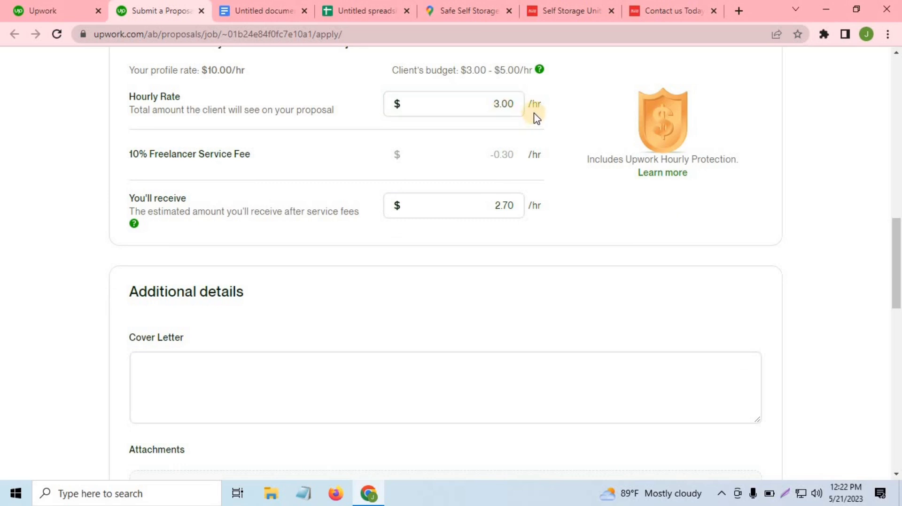
{"action": "left_click", "coordinate": [195, 368]}
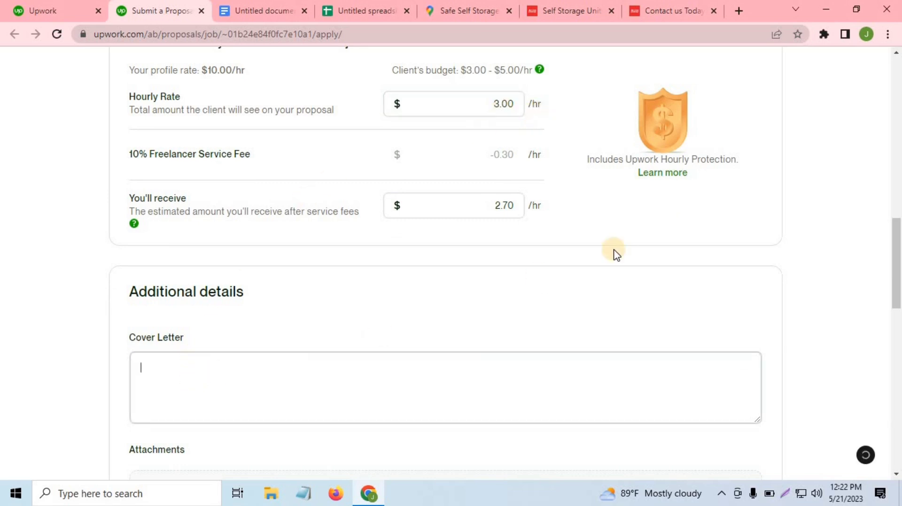
{"action": "left_click_drag", "start_coordinate": [897, 245], "coordinate": [897, 267]}
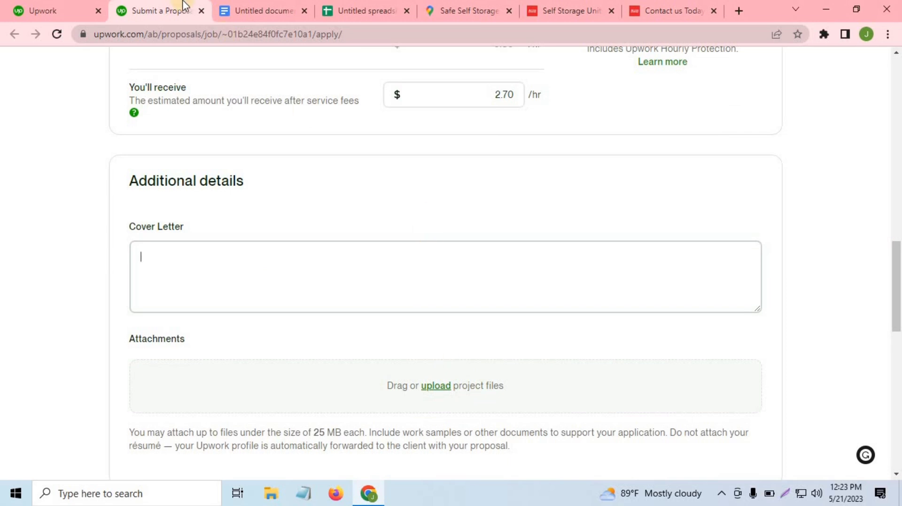
{"action": "left_click", "coordinate": [367, 10]}
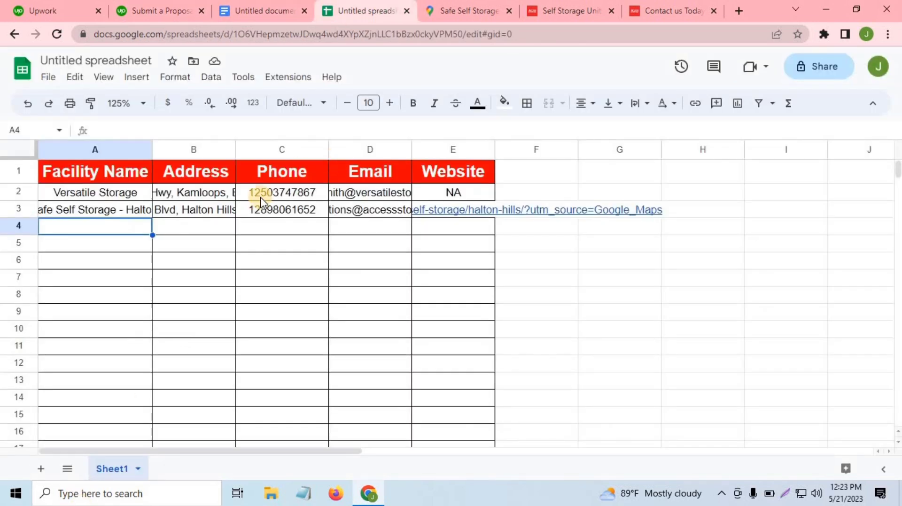
Step: Return to the Upwork proposal and attach the Untitled spreadsheet XLSX file from the Downloads folder
{"action": "left_click", "coordinate": [174, 10]}
{"action": "scroll", "coordinate": [447, 310], "scroll_direction": "down", "scroll_amount": 4}
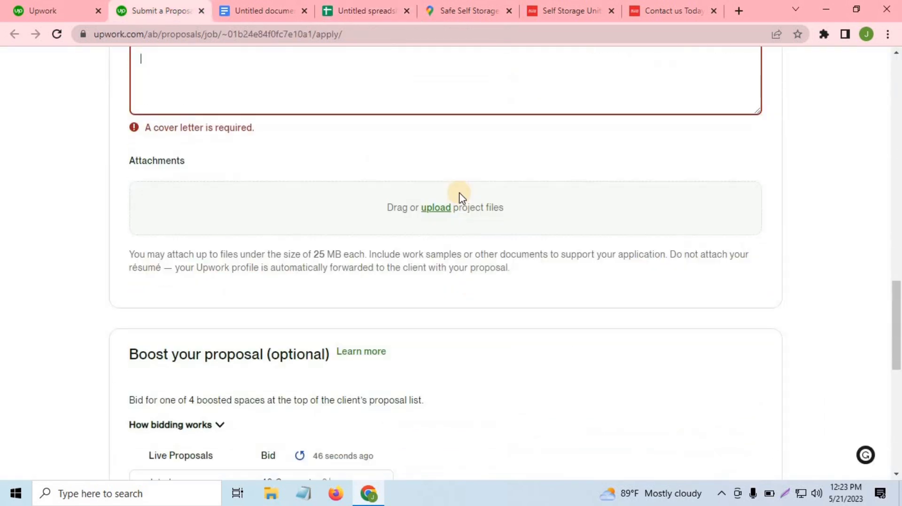
{"action": "left_click", "coordinate": [433, 209]}
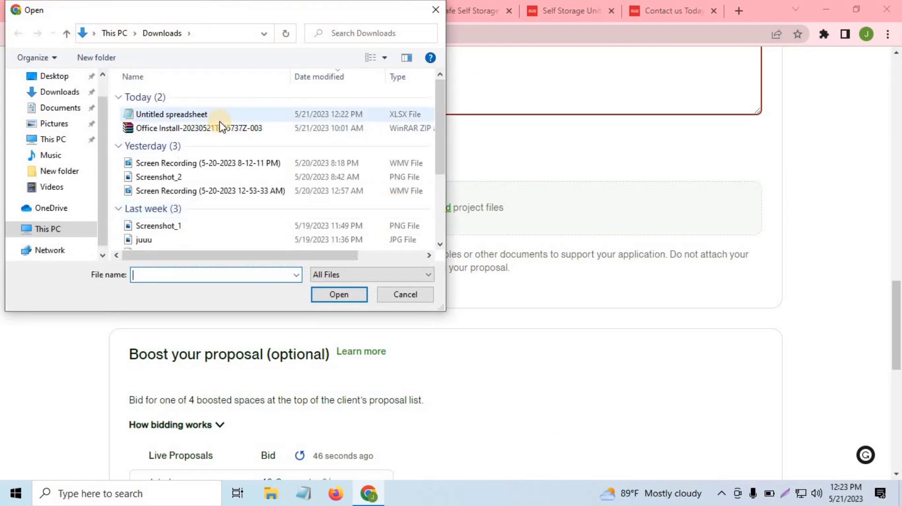
{"action": "left_click", "coordinate": [75, 109]}
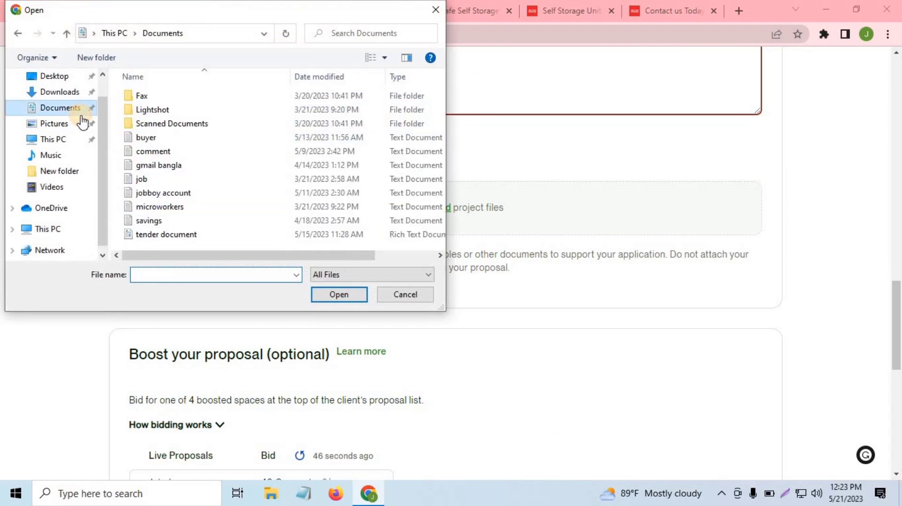
{"action": "left_click", "coordinate": [69, 91]}
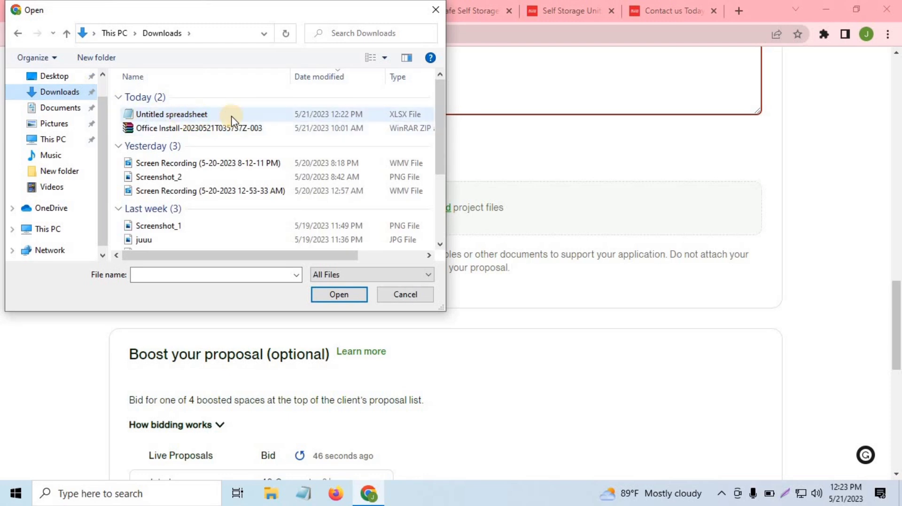
{"action": "left_click", "coordinate": [197, 115]}
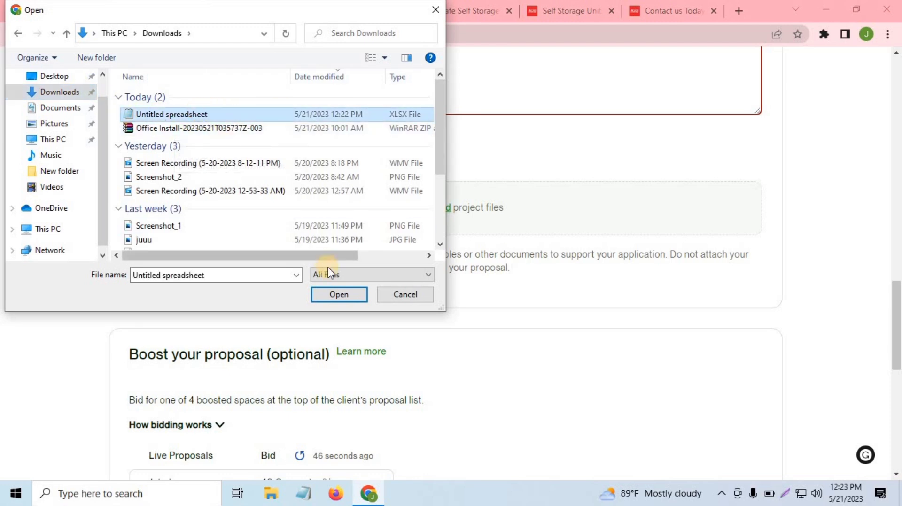
{"action": "left_click", "coordinate": [332, 293]}
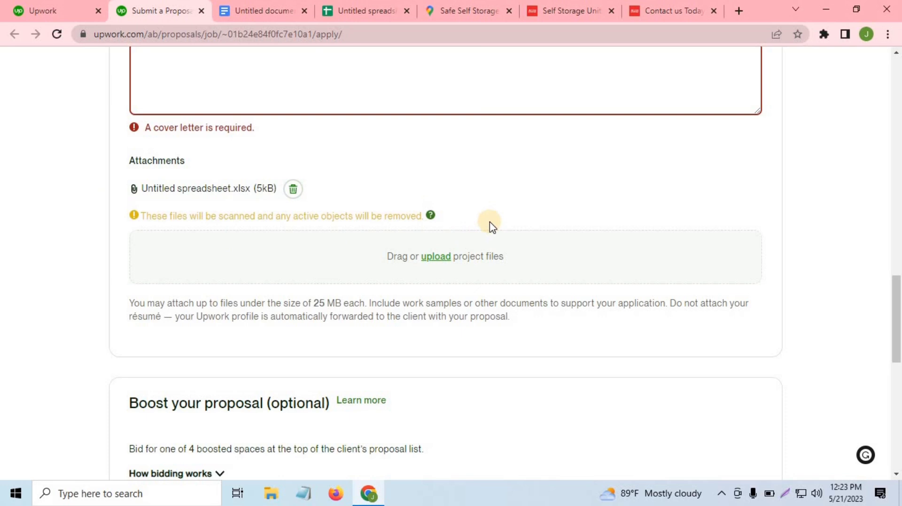
Step: Review the proposal's attachment, boost bids and sending option, along with the Data Collection job's qualifications and client history
{"action": "scroll", "coordinate": [322, 263], "scroll_direction": "up", "scroll_amount": 4}
{"action": "scroll", "coordinate": [479, 259], "scroll_direction": "down", "scroll_amount": 12}
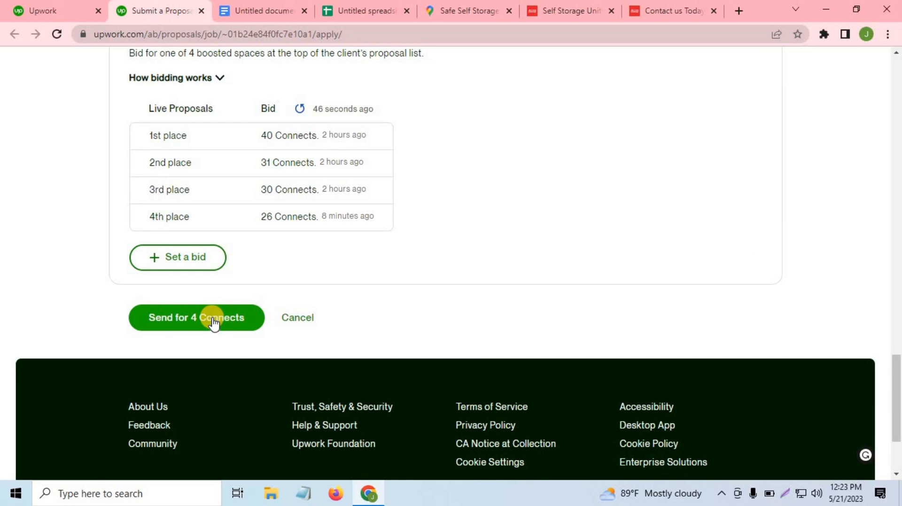
{"action": "scroll", "coordinate": [326, 303], "scroll_direction": "up", "scroll_amount": 5}
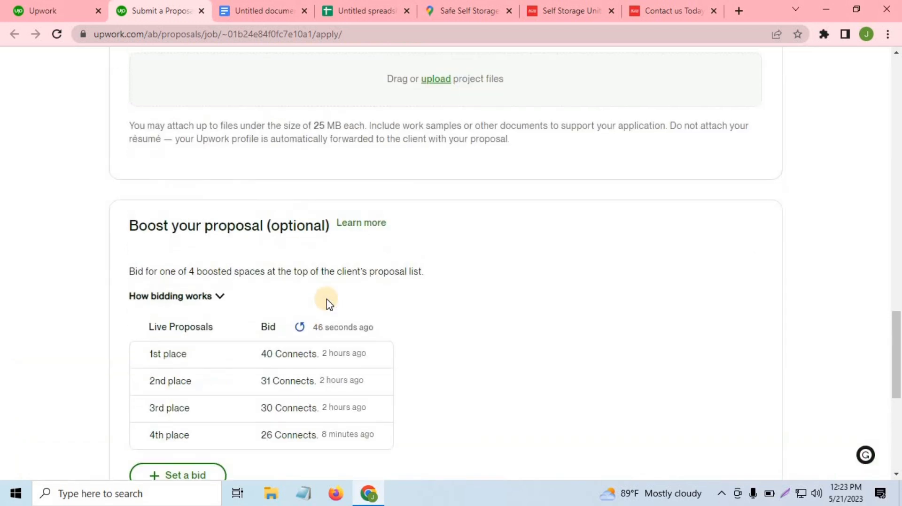
{"action": "scroll", "coordinate": [326, 303], "scroll_direction": "up", "scroll_amount": 10}
{"action": "key", "text": "ctrl+shift+Tab"}
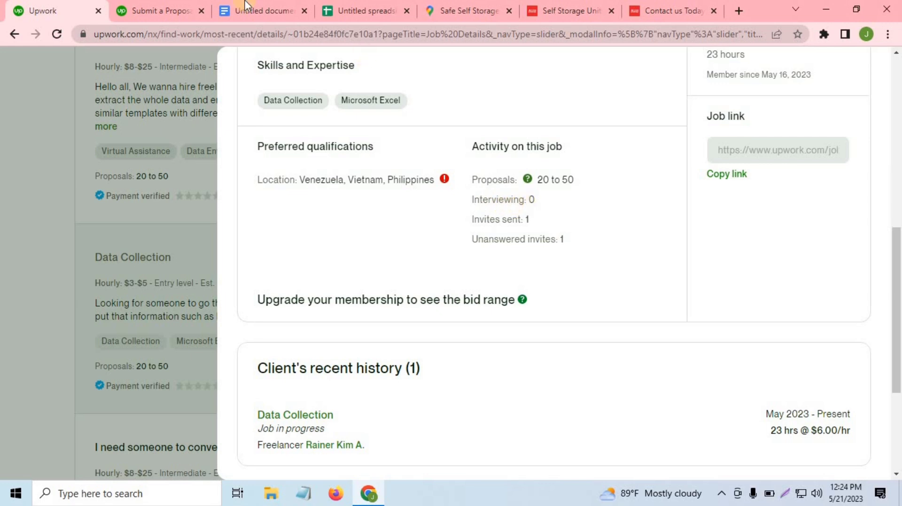
{"action": "left_click", "coordinate": [174, 8]}
{"action": "left_click", "coordinate": [37, 5]}
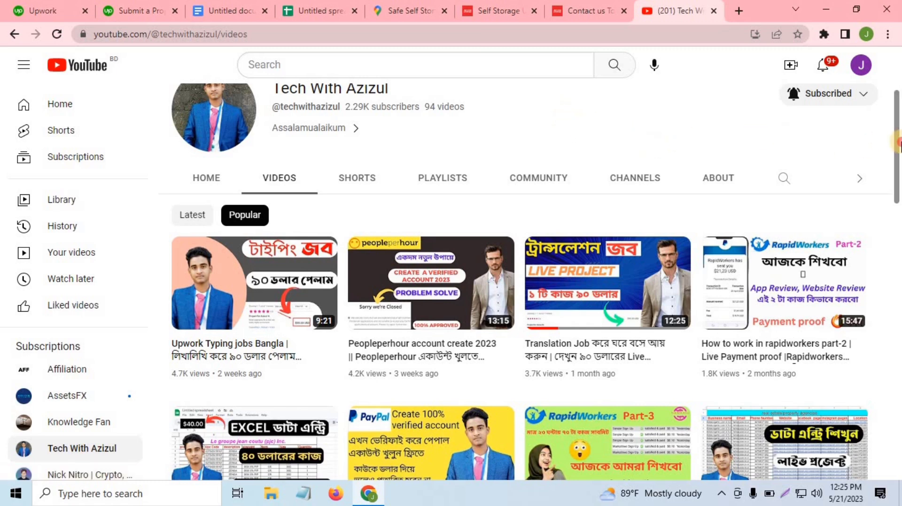
Step: View the YouTube channel's popular videos and look through its created playlists
{"action": "scroll", "coordinate": [899, 143], "scroll_direction": "up", "scroll_amount": 1}
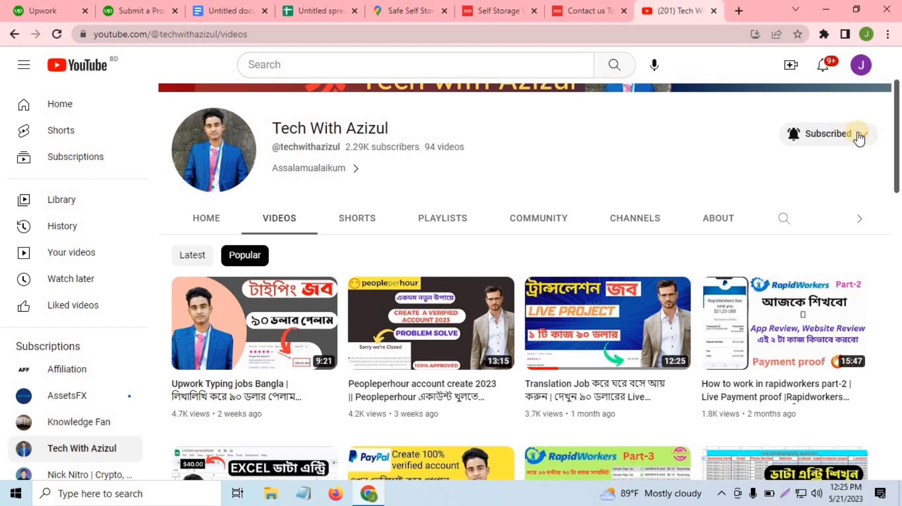
{"action": "left_click", "coordinate": [459, 217]}
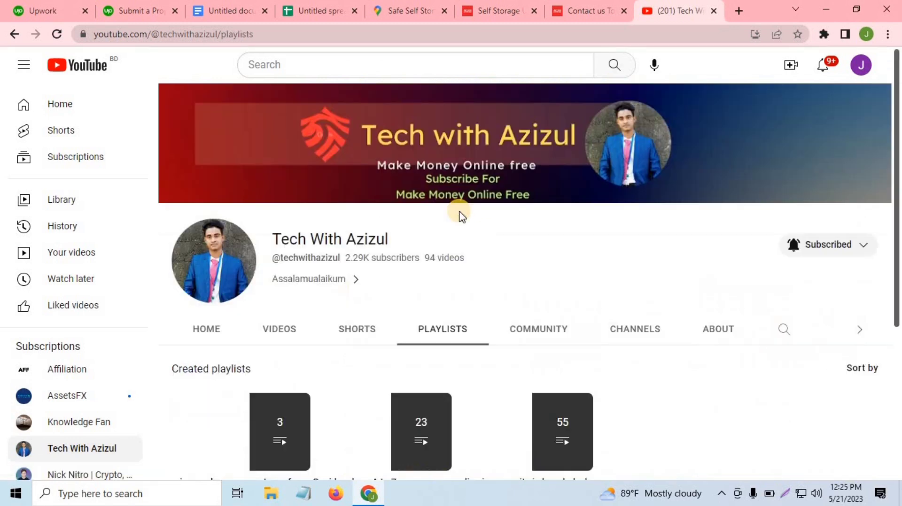
{"action": "scroll", "coordinate": [459, 216], "scroll_direction": "down", "scroll_amount": 2}
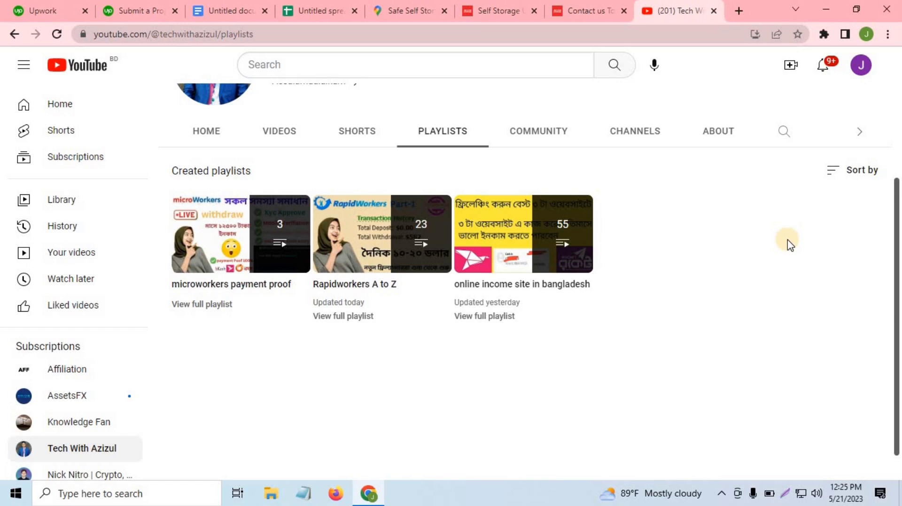
{"action": "scroll", "coordinate": [789, 244], "scroll_direction": "up", "scroll_amount": 4}
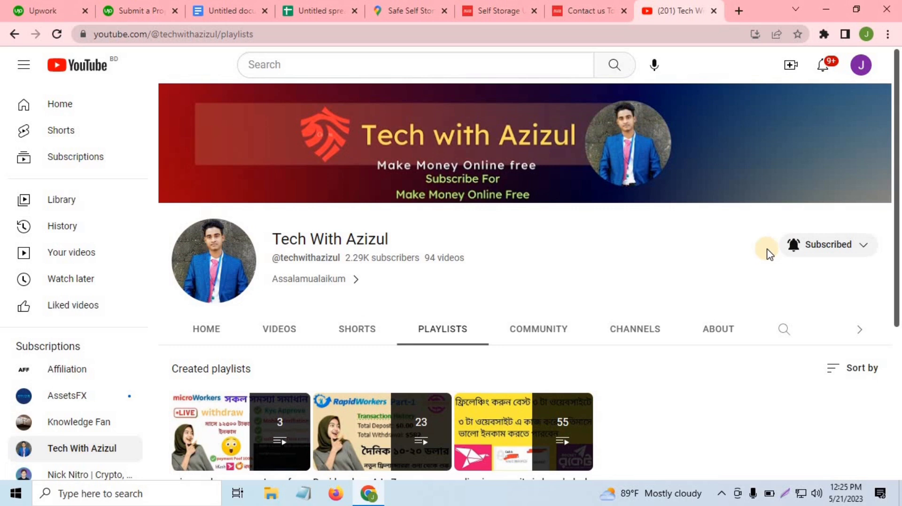